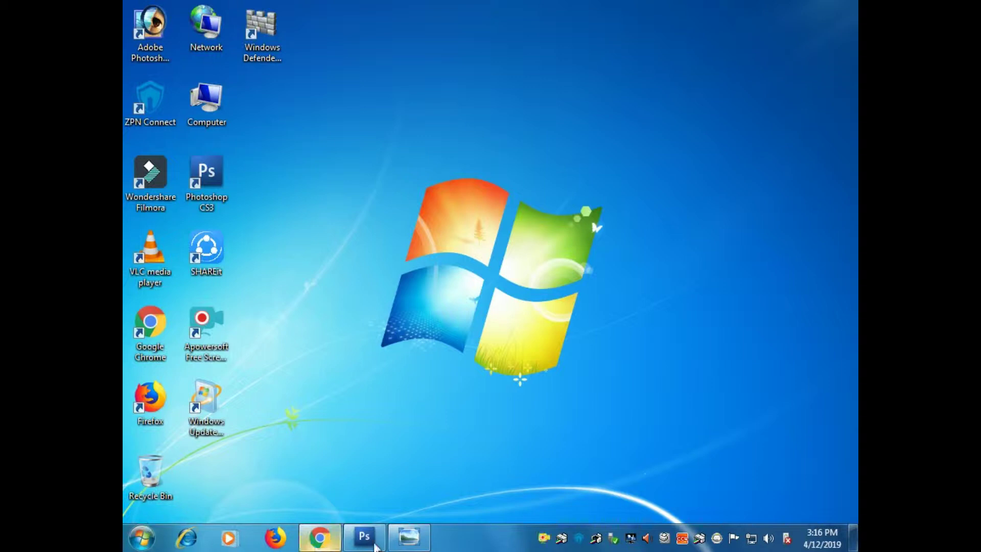
# Step: Switch to Photoshop and open the image beautiful-beauty-casual-1804514 from the Model folder
pyautogui.click(365, 538)
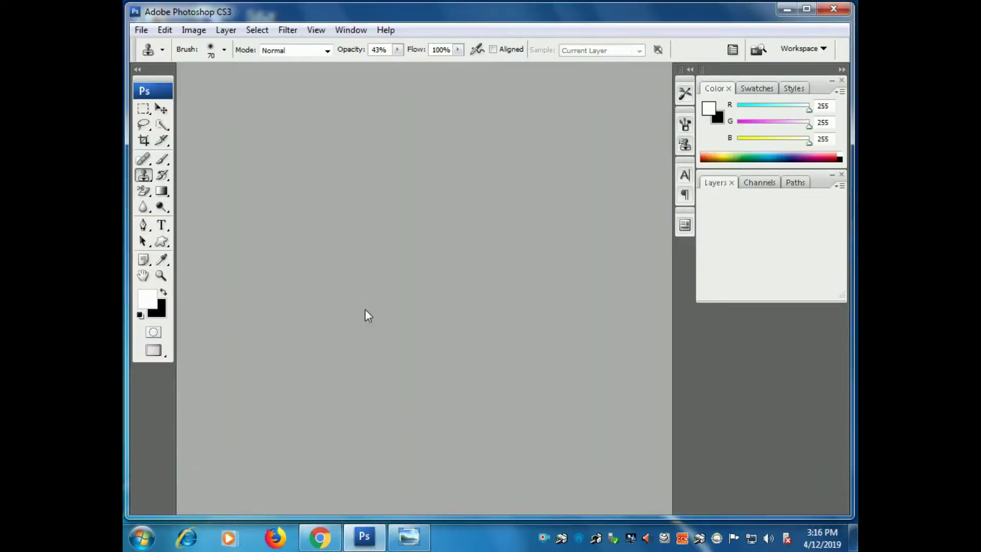
pyautogui.doubleClick(440, 160)
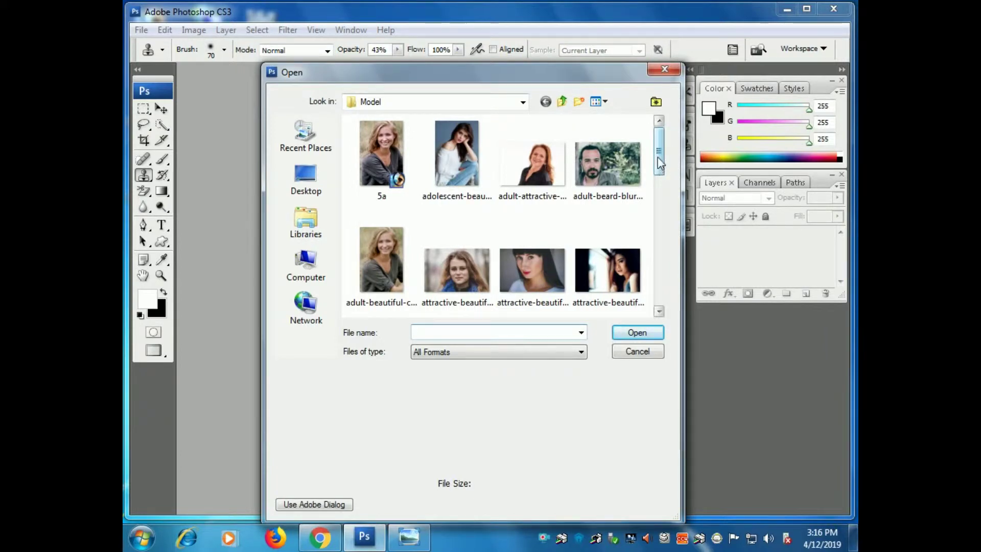
pyautogui.moveTo(658, 158); pyautogui.dragTo(658, 209)
pyautogui.doubleClick(605, 256)
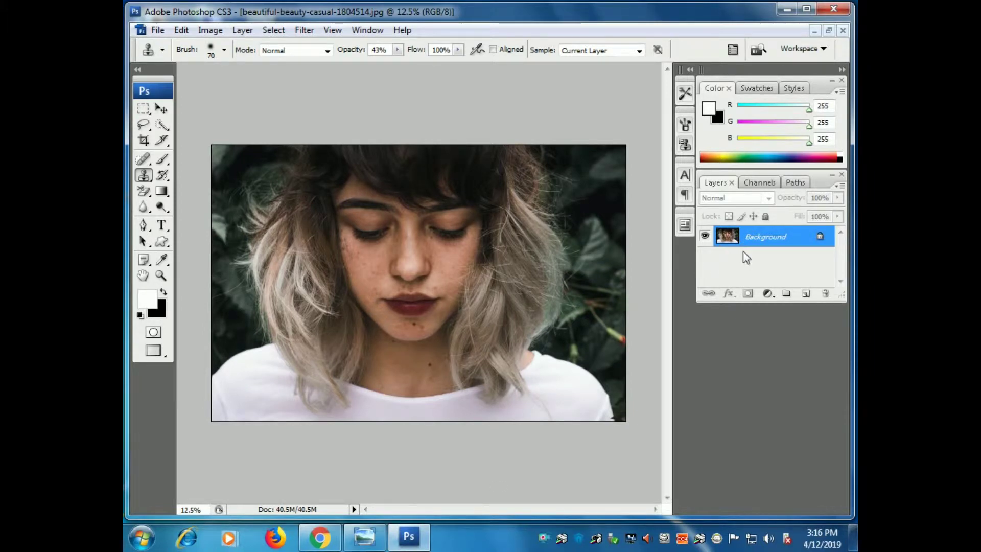
# Step: Duplicate the background layer and brighten the copy with a Curves point at input 96, output 134
pyautogui.hotkey('ctrl', 'j')
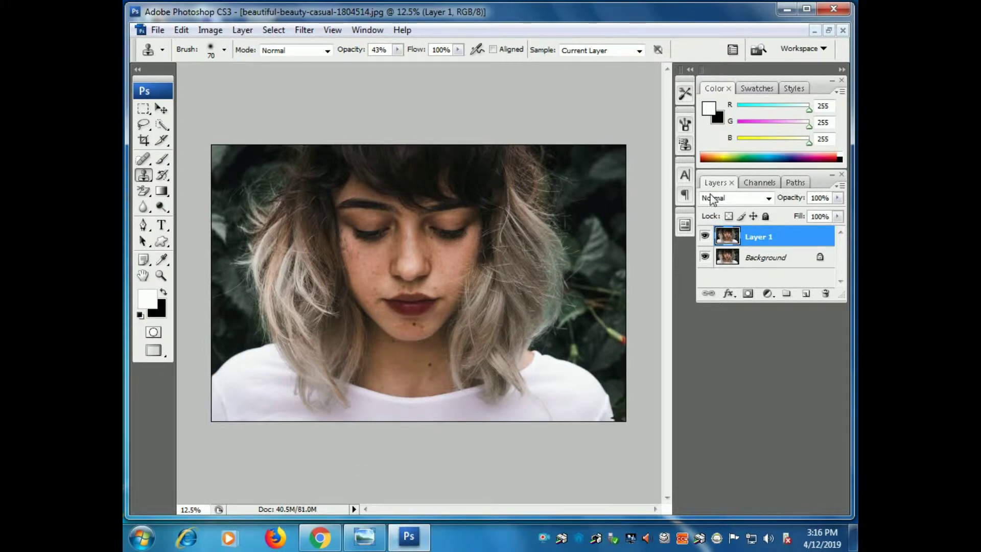
pyautogui.hotkey('ctrl', 'm')
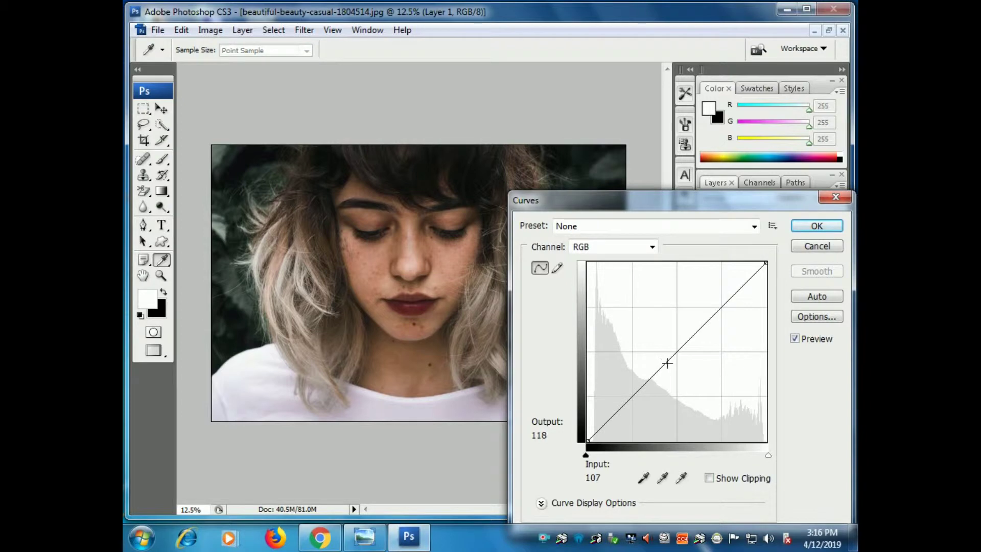
pyautogui.click(663, 358)
pyautogui.moveTo(664, 362); pyautogui.dragTo(658, 356)
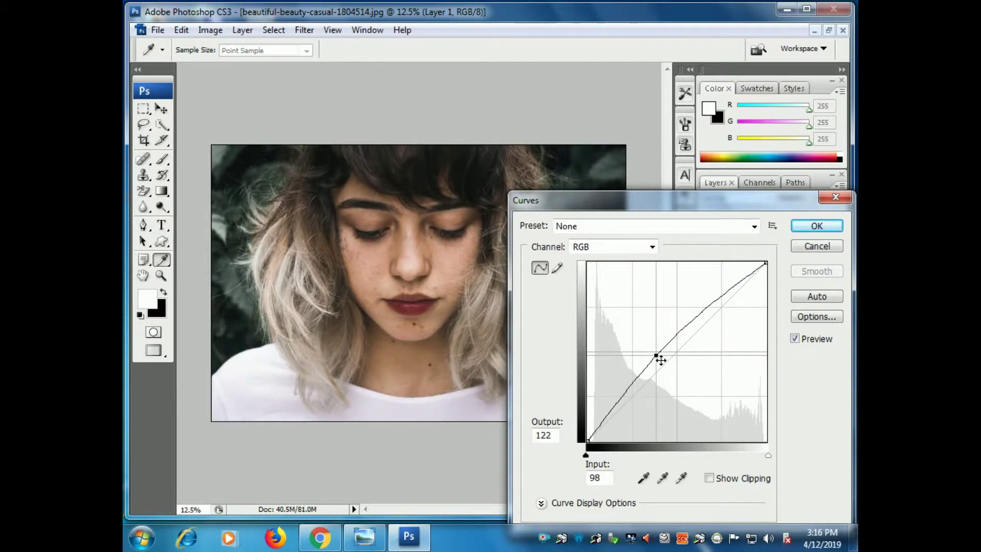
pyautogui.moveTo(660, 353); pyautogui.dragTo(660, 352)
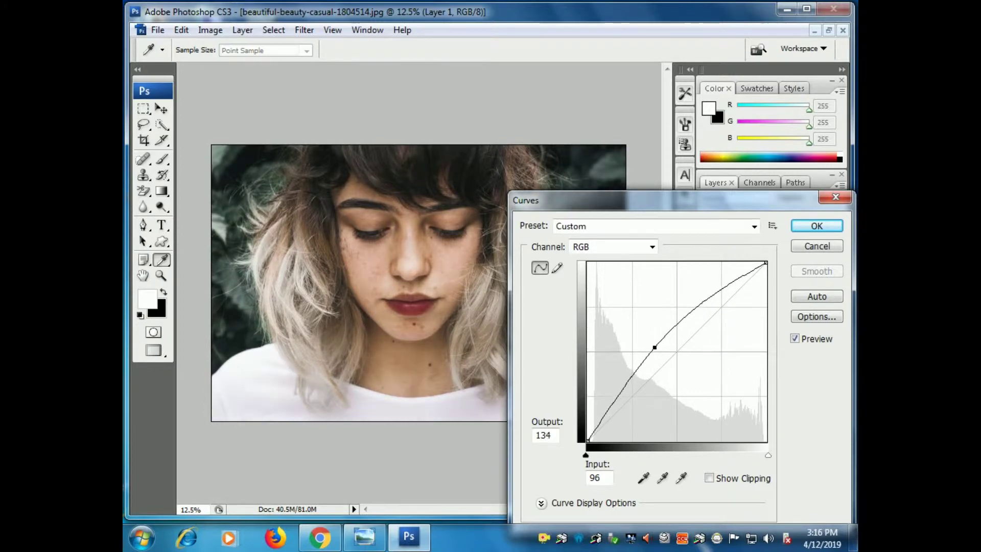
pyautogui.click(818, 226)
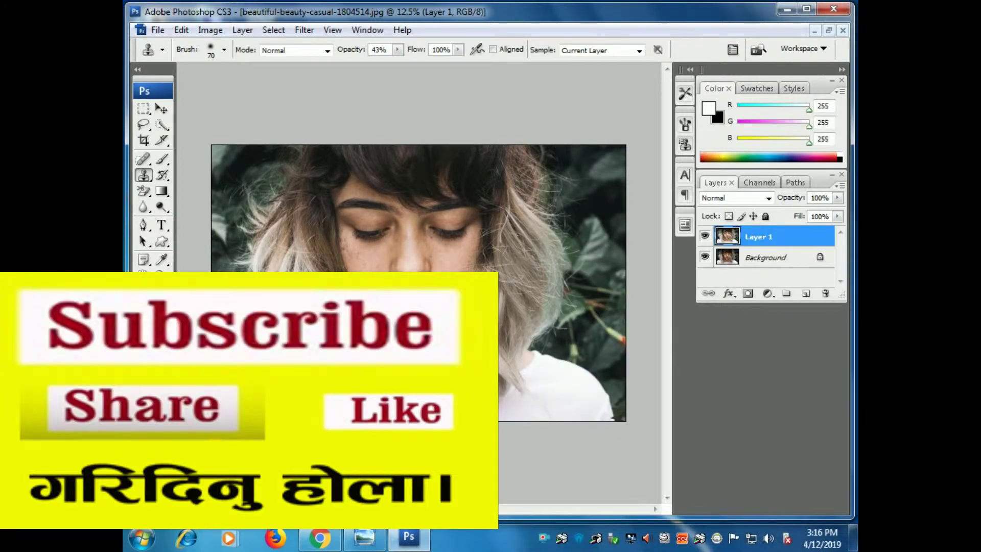
# Step: Remove the dark specks on the left outer cheek with the Clone Stamp, using a brush size of 90
pyautogui.hotkey('ctrl', '+')
pyautogui.hotkey('ctrl', '+')
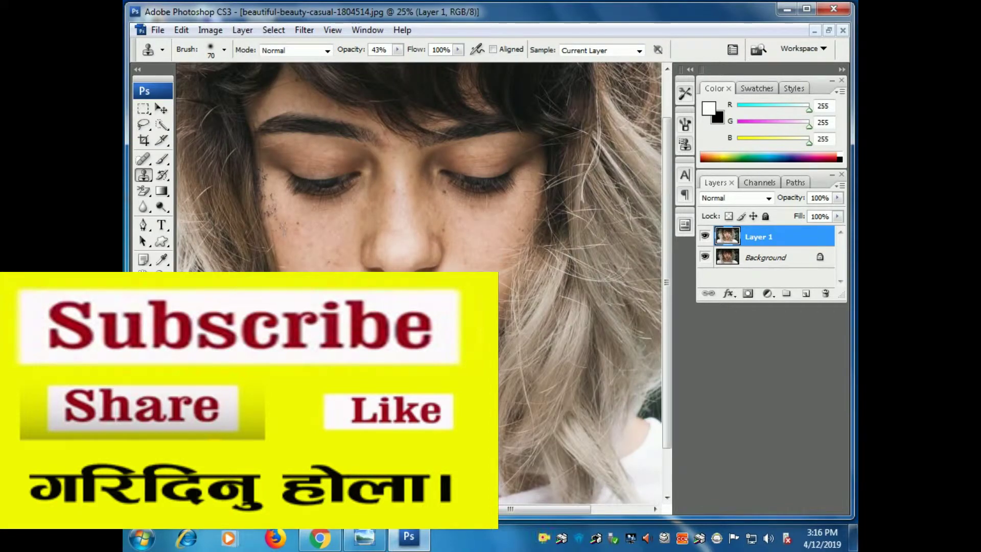
pyautogui.hotkey('ctrl', '+')
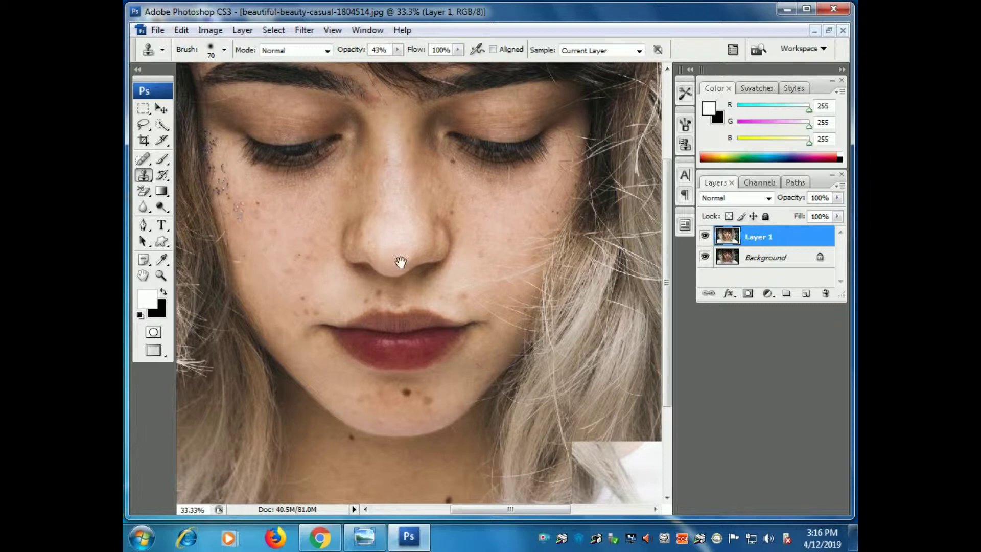
pyautogui.moveTo(446, 269); pyautogui.dragTo(416, 261)
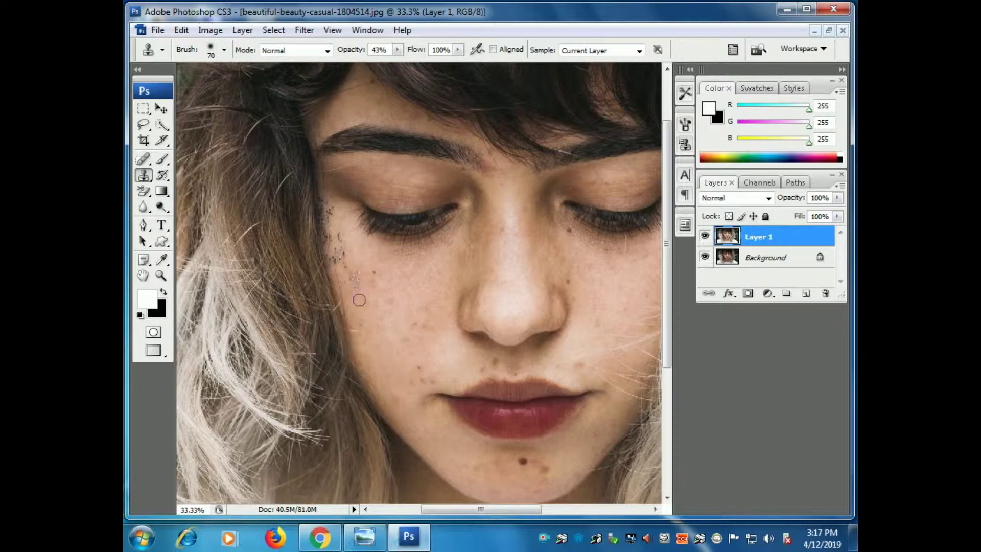
pyautogui.click(360, 283)
pyautogui.click(357, 272)
pyautogui.click(369, 289)
pyautogui.click(374, 272)
pyautogui.click(351, 281)
pyautogui.click(349, 270)
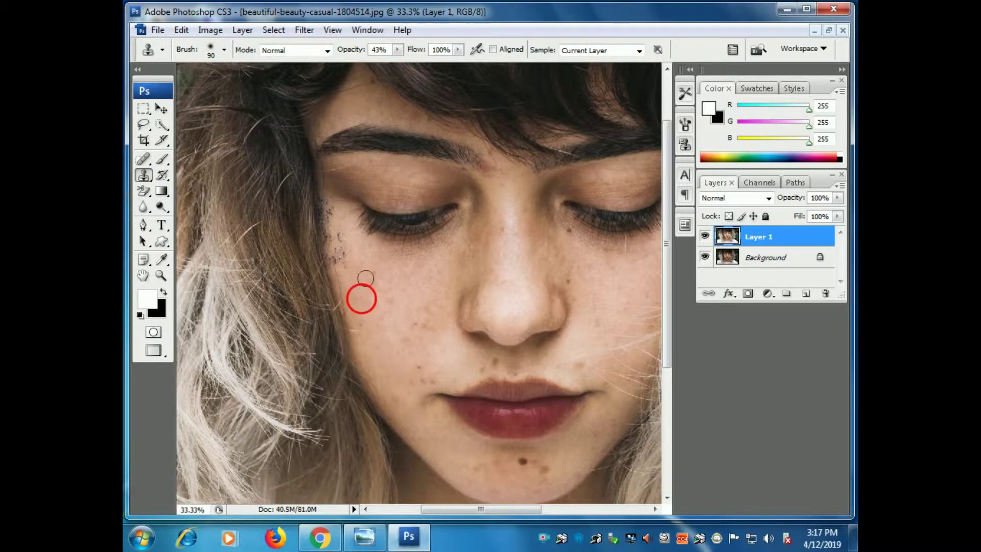
# Step: Clone clean skin over the cluster of dark specks between the left eye and the hairline
pyautogui.click(342, 257)
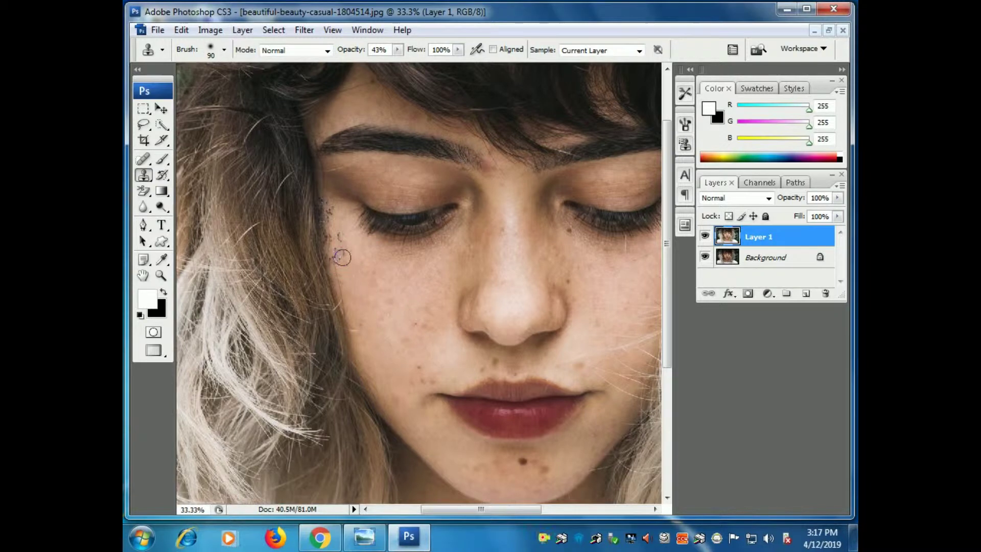
pyautogui.click(341, 235)
pyautogui.click(329, 213)
pyautogui.click(326, 202)
pyautogui.click(329, 224)
pyautogui.click(335, 231)
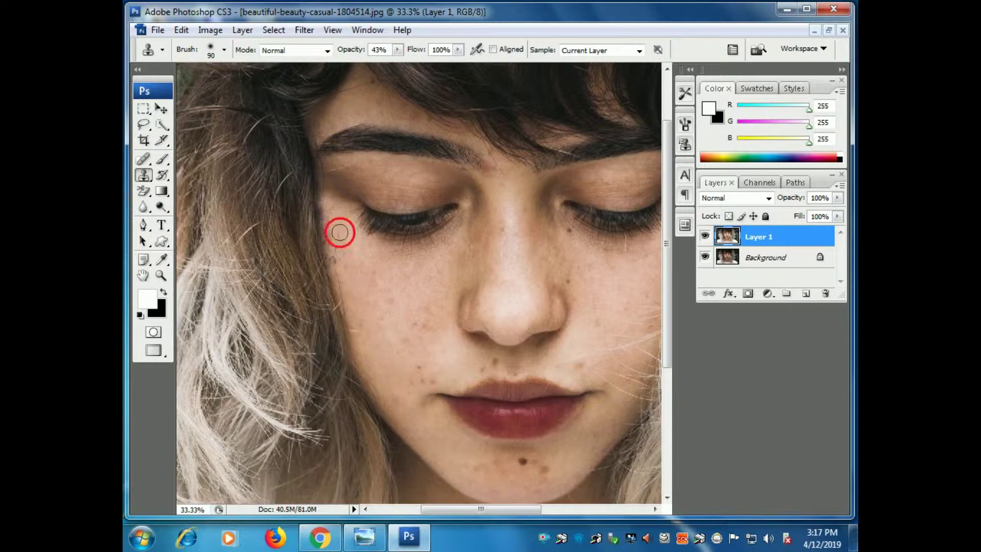
pyautogui.click(339, 259)
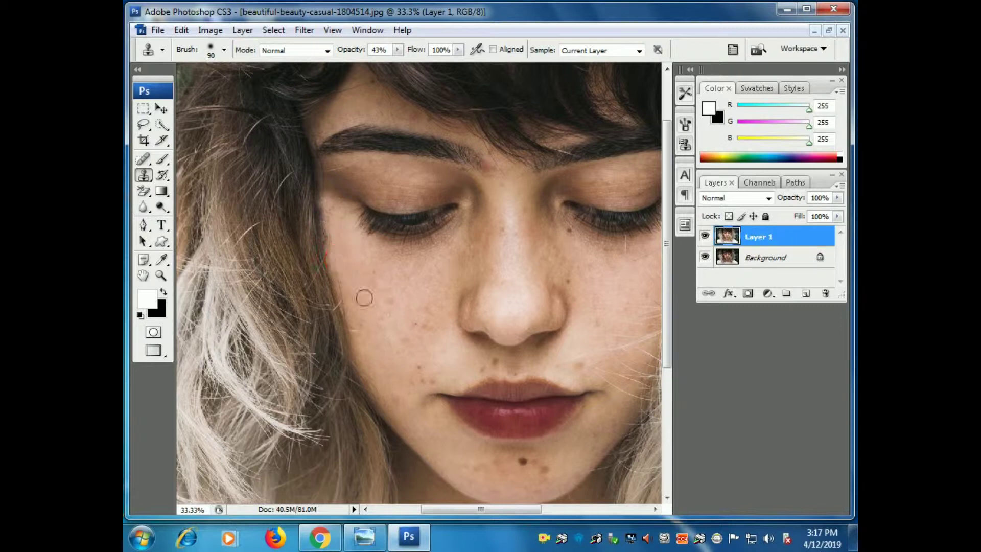
# Step: Clone out the spots on the left cheek, nose bridge, upper lip area and beside the left mouth corner
pyautogui.click(426, 322)
pyautogui.click(415, 318)
pyautogui.click(530, 208)
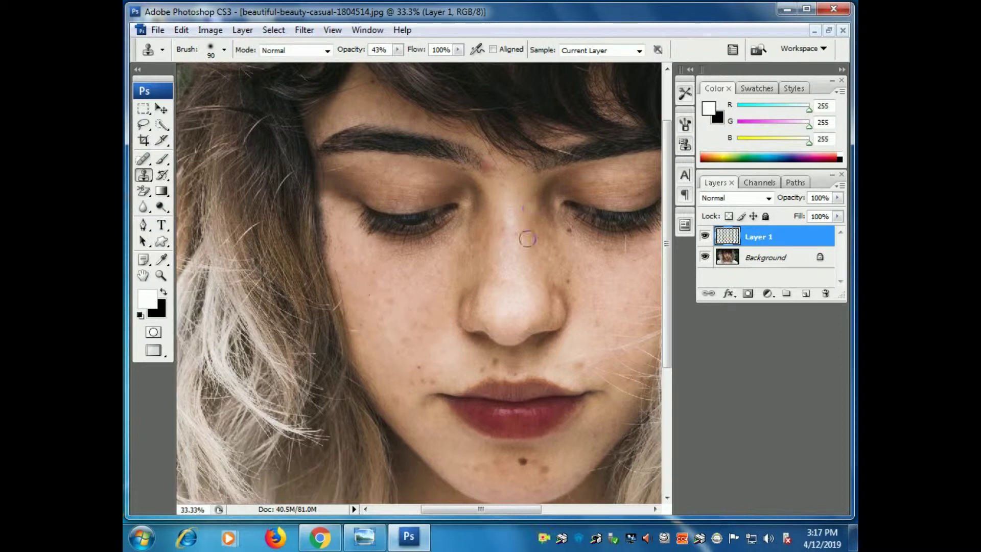
pyautogui.click(496, 364)
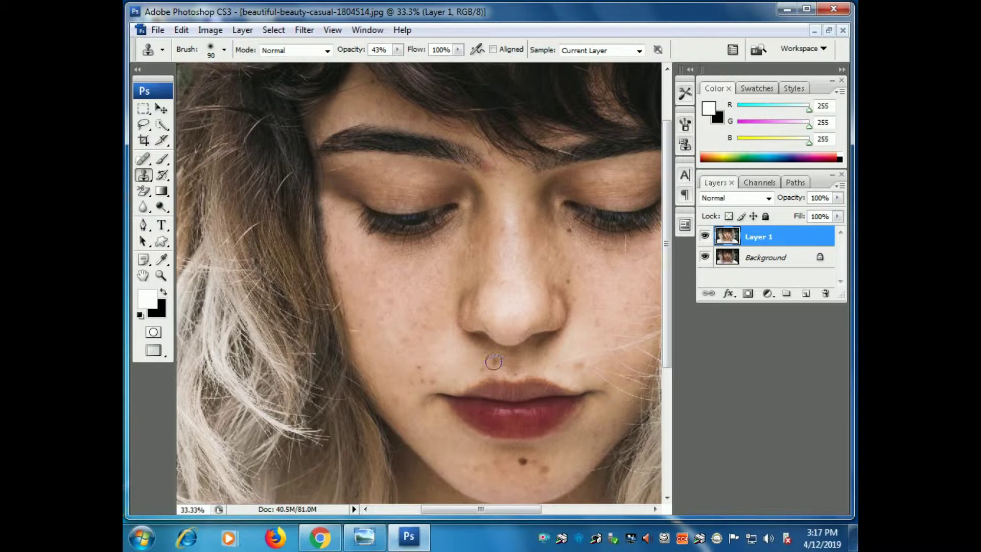
pyautogui.click(481, 367)
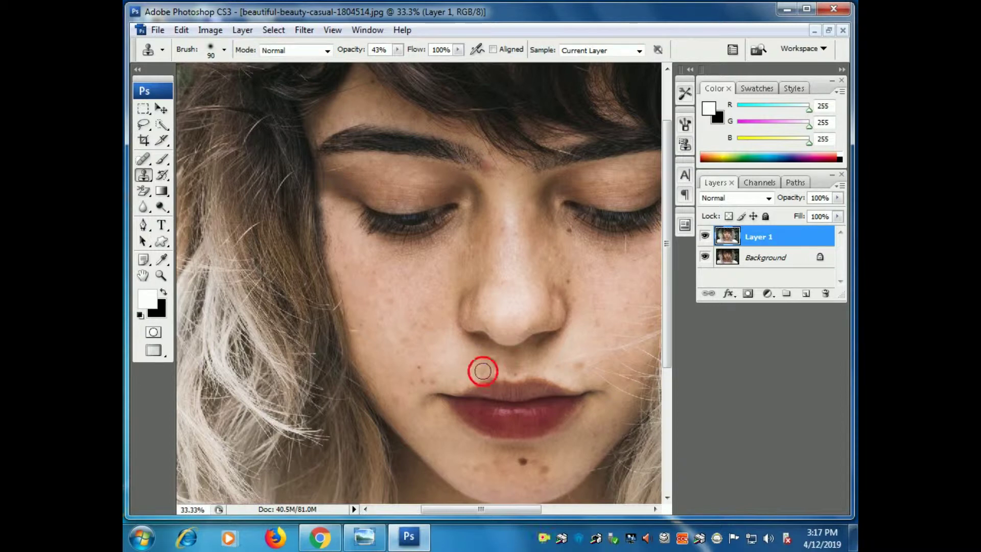
pyautogui.click(498, 359)
pyautogui.click(428, 381)
pyautogui.click(427, 381)
pyautogui.click(414, 363)
pyautogui.click(428, 377)
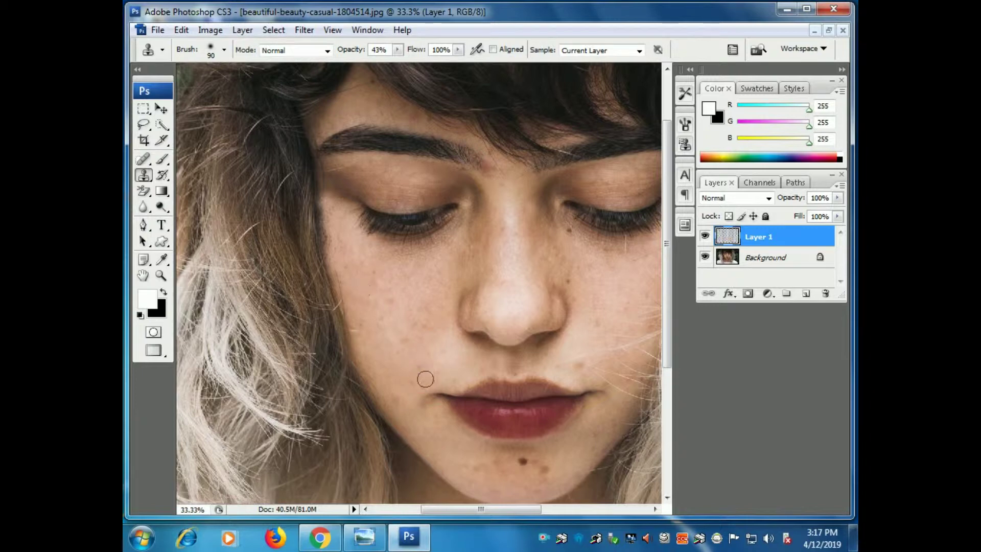
# Step: Remove the large mole and the smaller spots on the chin with the Clone Stamp
pyautogui.click(483, 462)
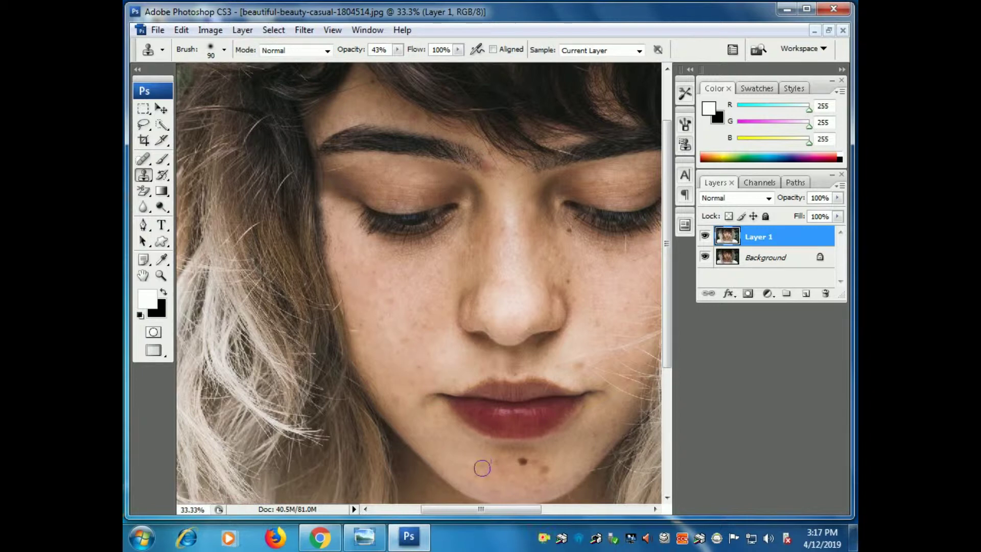
pyautogui.click(494, 465)
pyautogui.click(540, 469)
pyautogui.click(544, 470)
pyautogui.click(531, 460)
pyautogui.click(524, 463)
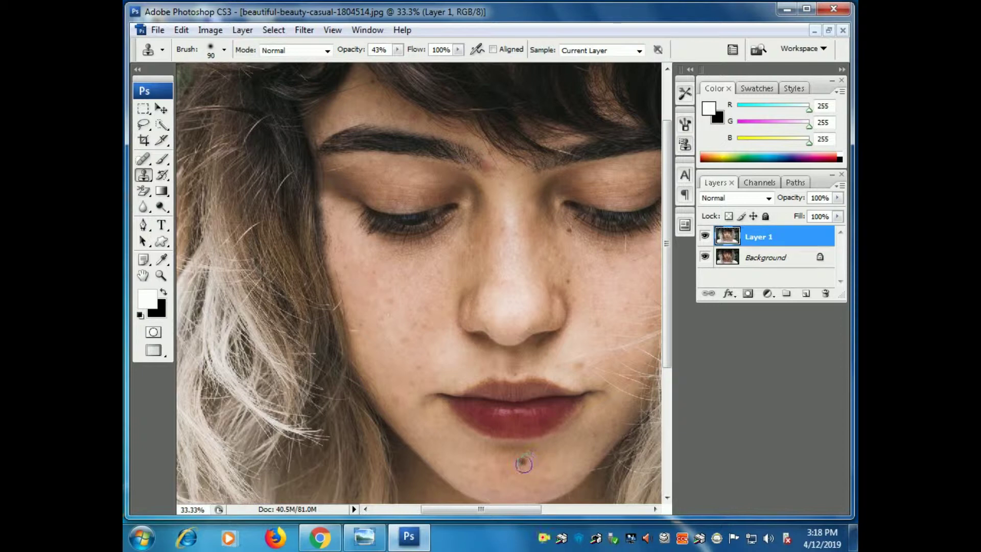
pyautogui.keyDown('alt'); pyautogui.click(547, 470); pyautogui.keyUp('alt')
pyautogui.click(521, 461)
# Step: Sample clean skin and clone out the spots on the right cheek, beside the nose and under the right eye
pyautogui.keyDown('alt'); pyautogui.click(552, 350); pyautogui.keyUp('alt')
pyautogui.click(577, 362)
pyautogui.click(597, 324)
pyautogui.click(566, 275)
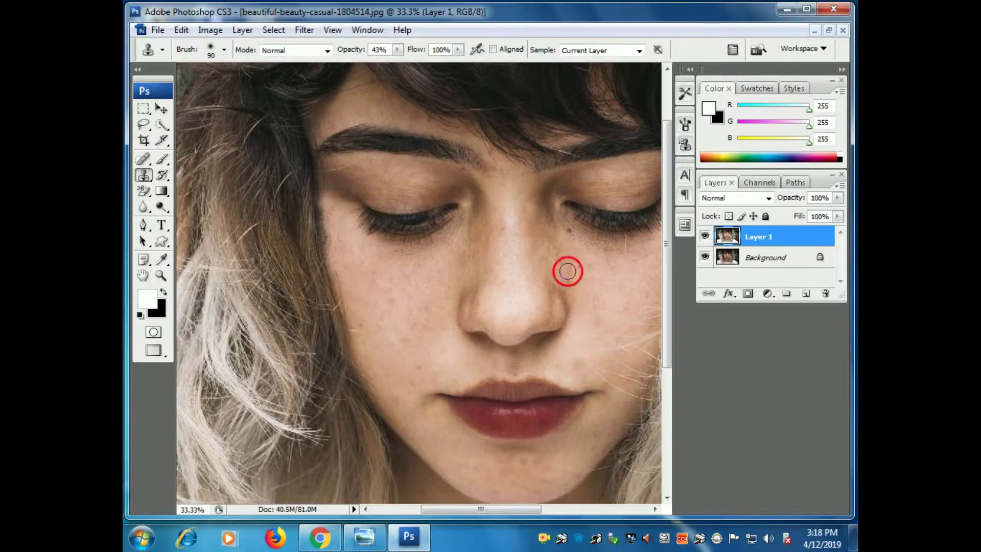
pyautogui.click(566, 232)
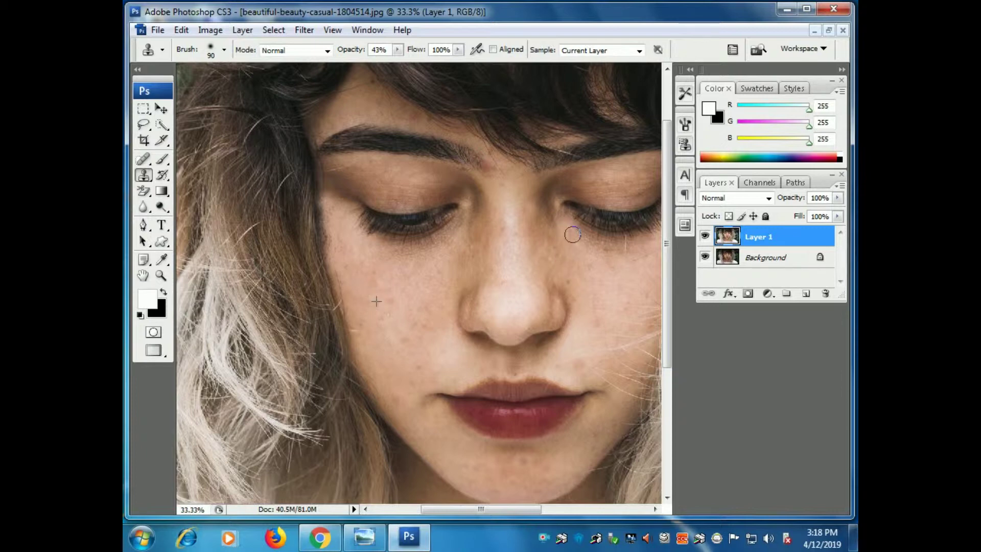
# Step: Smooth the skin under the right eye and around both inner eye corners with Clone Stamp strokes
pyautogui.moveTo(592, 247)
pyautogui.mouseDown()
pyautogui.moveTo(595, 235)
pyautogui.moveTo(606, 240)
pyautogui.moveTo(592, 248)
pyautogui.moveTo(639, 243)
pyautogui.moveTo(627, 257)
pyautogui.mouseUp()
pyautogui.moveTo(549, 194)
pyautogui.mouseDown()
pyautogui.moveTo(552, 234)
pyautogui.moveTo(541, 208)
pyautogui.mouseUp()
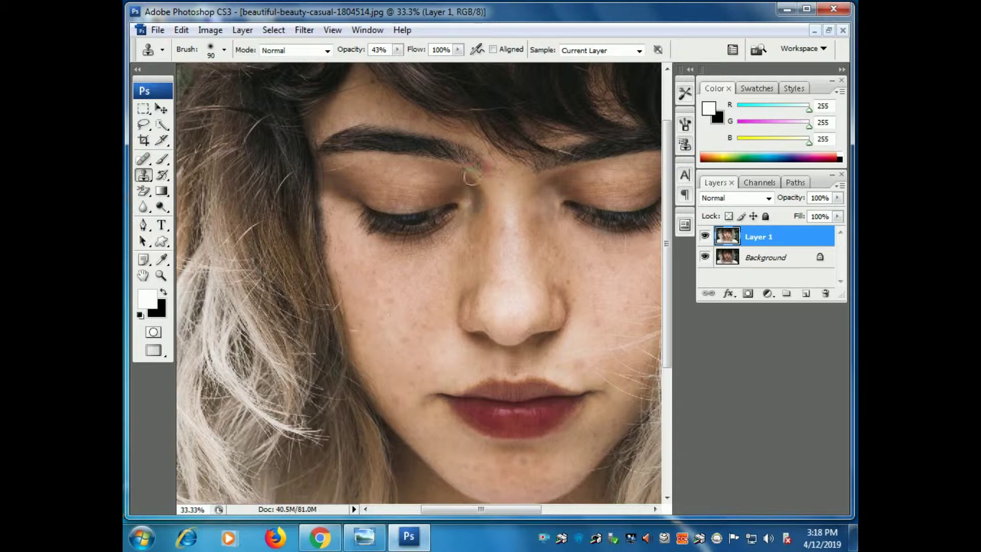
pyautogui.moveTo(473, 184)
pyautogui.mouseDown()
pyautogui.moveTo(481, 197)
pyautogui.moveTo(467, 241)
pyautogui.mouseUp()
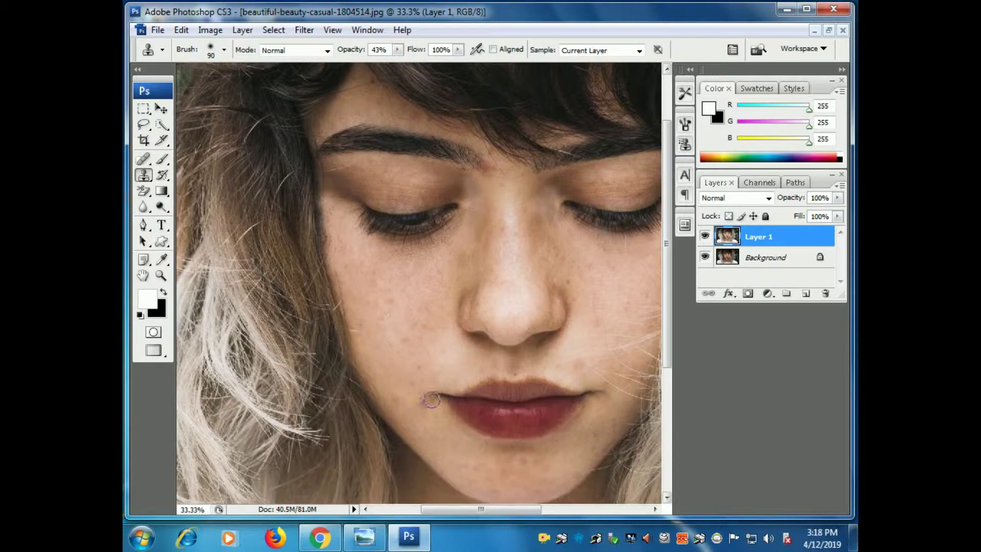
# Step: Clone out the moles on the neck and touch up the remaining chin spot
pyautogui.moveTo(597, 362)
pyautogui.mouseDown()
pyautogui.moveTo(602, 176)
pyautogui.moveTo(620, 136)
pyautogui.mouseUp()
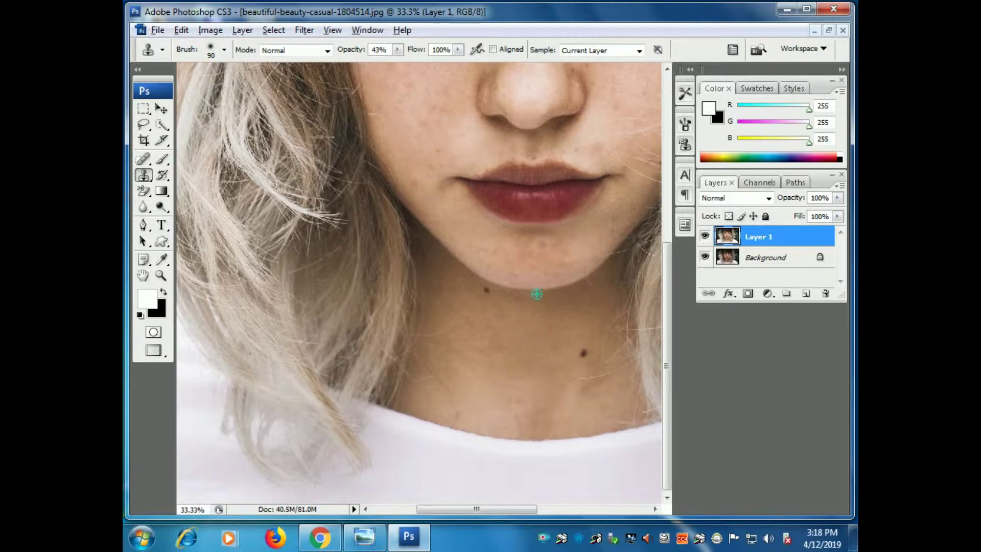
pyautogui.click(486, 290)
pyautogui.click(582, 353)
pyautogui.click(580, 353)
pyautogui.click(460, 413)
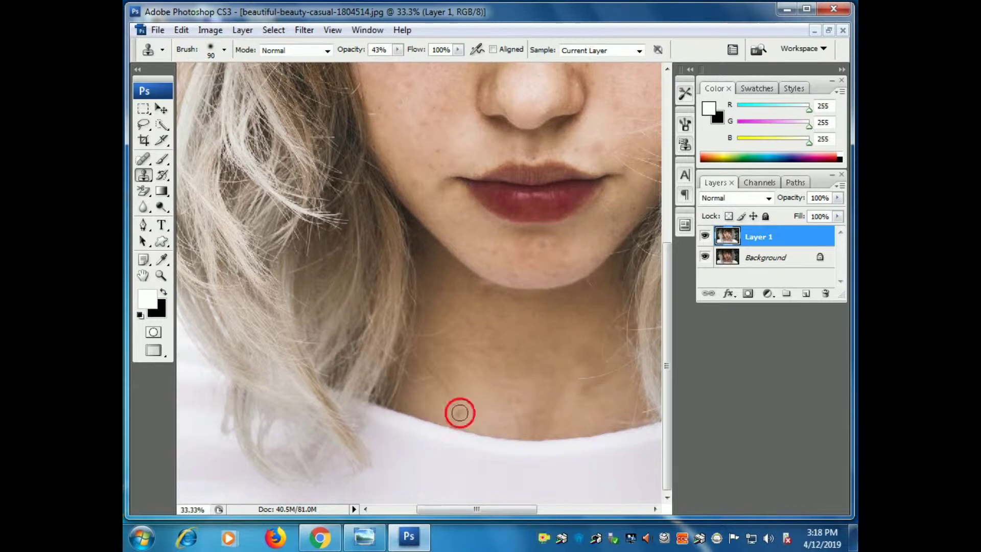
pyautogui.click(544, 246)
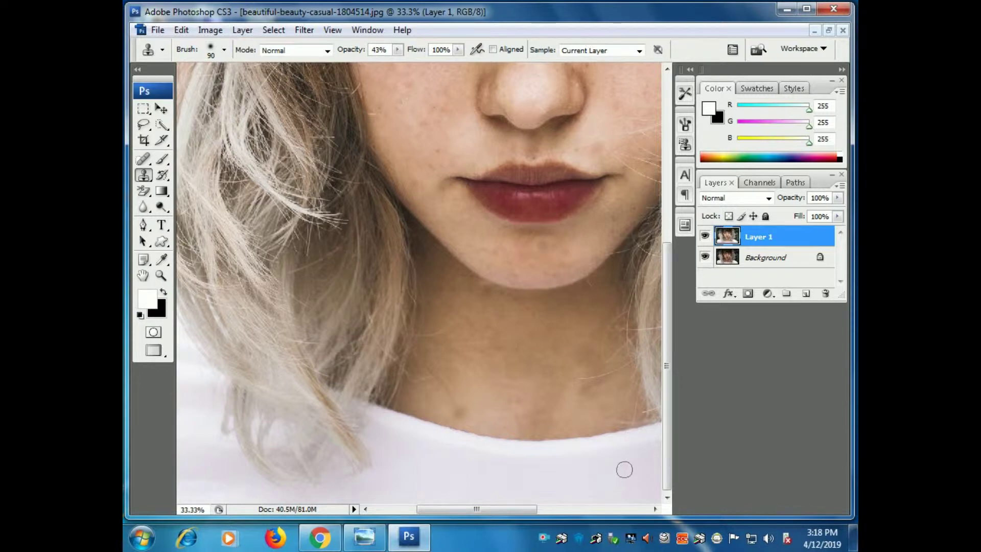
# Step: Duplicate the retouched Layer 1 twice and hide the topmost copy
pyautogui.hotkey('ctrl', '-')
pyautogui.hotkey('ctrl', '-')
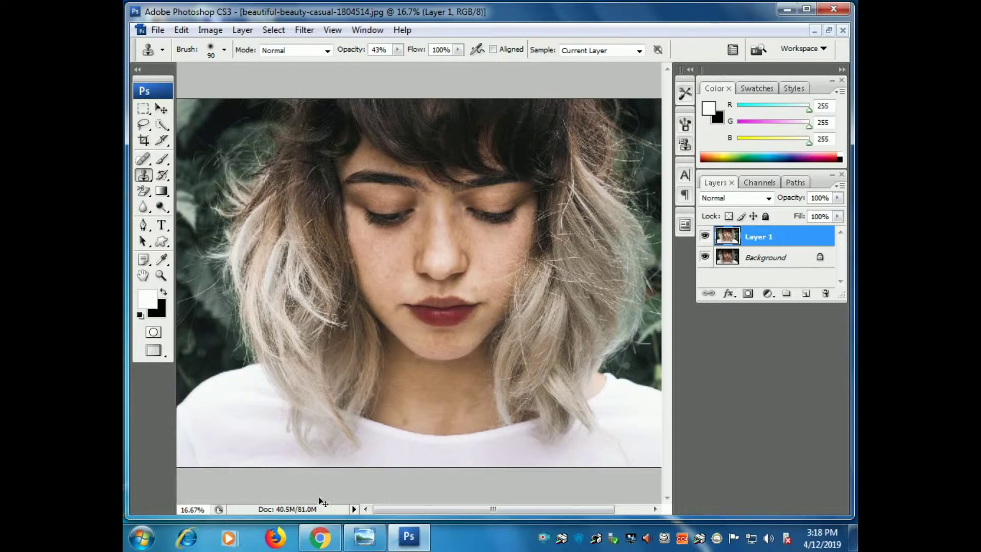
pyautogui.hotkey('ctrl', 'j')
pyautogui.hotkey('ctrl', 'j')
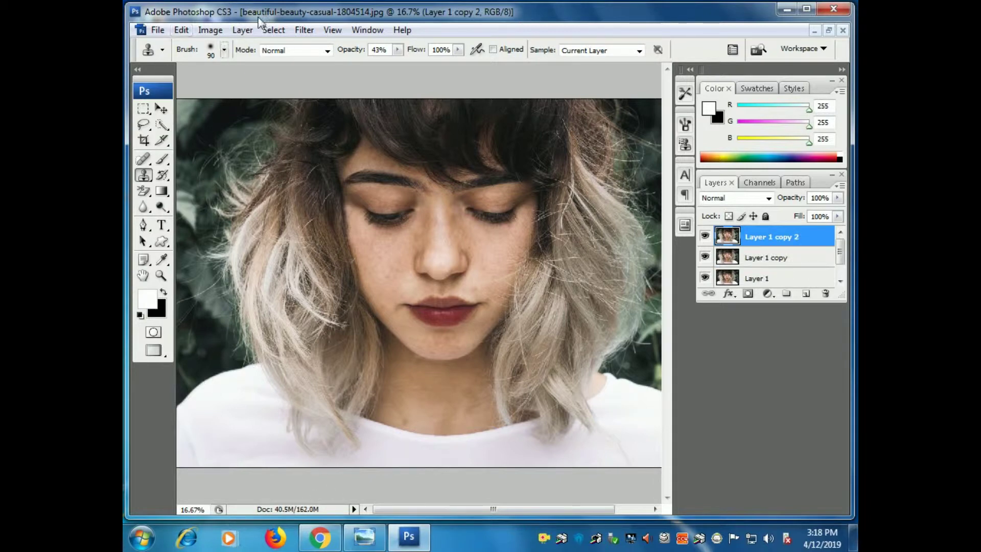
pyautogui.click(304, 30)
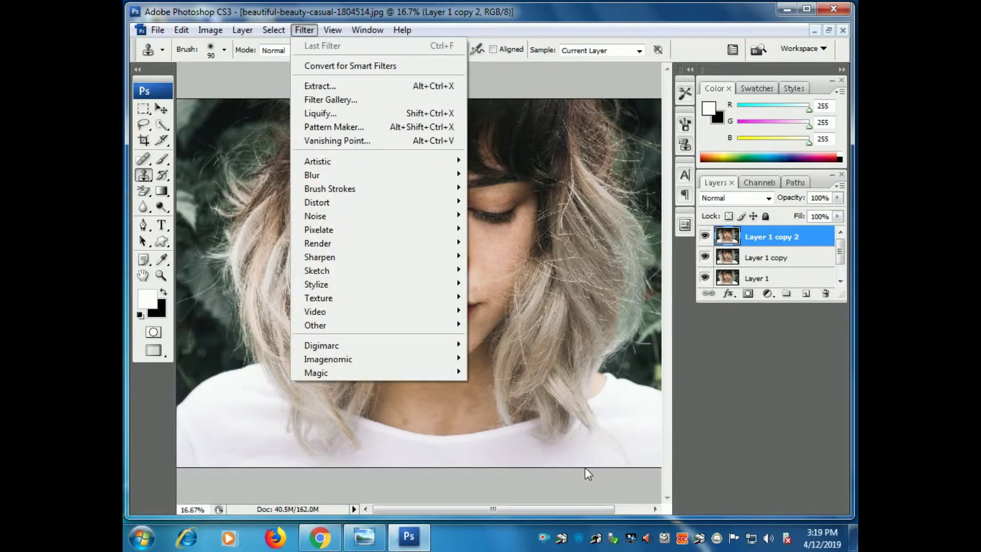
pyautogui.click(705, 237)
pyautogui.click(705, 238)
# Step: Apply a strong Gaussian Blur to Layer 1 copy so that the skin texture and fine facial details dissolve
pyautogui.click(774, 259)
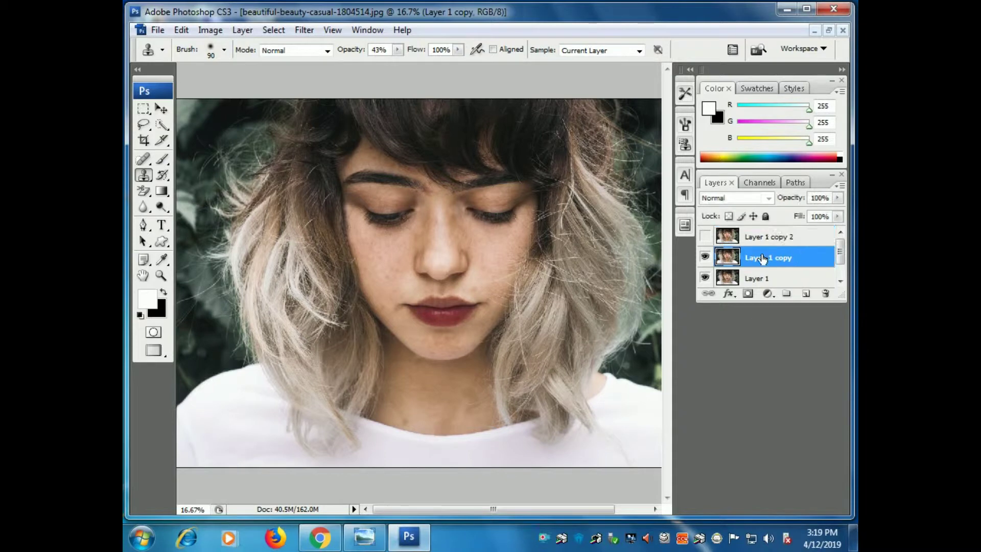
pyautogui.click(304, 32)
pyautogui.moveTo(443, 214)
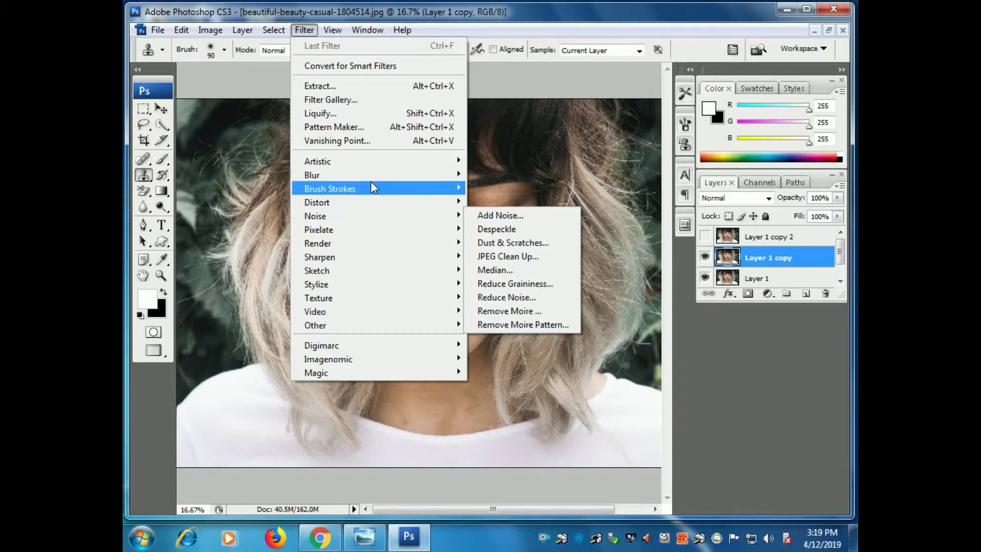
pyautogui.moveTo(397, 176)
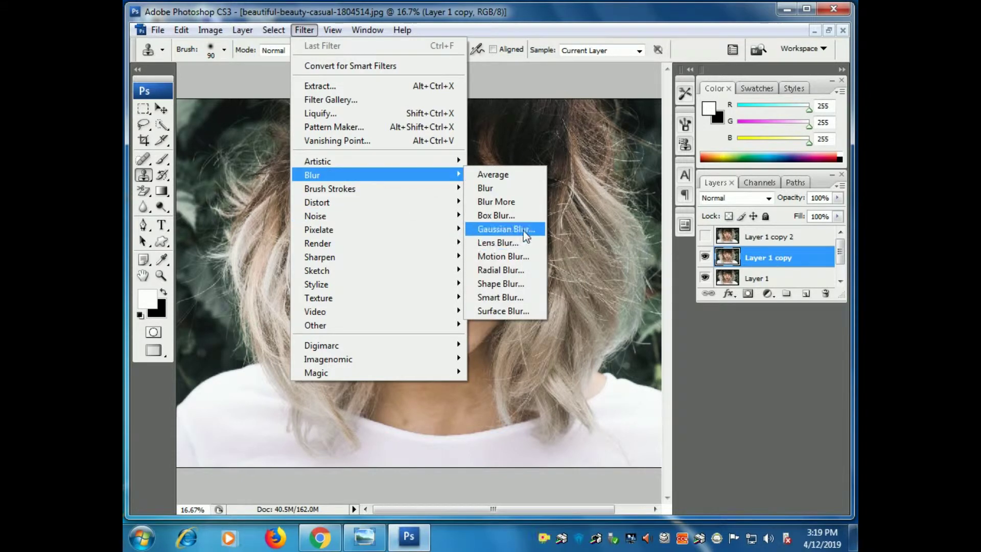
pyautogui.click(505, 229)
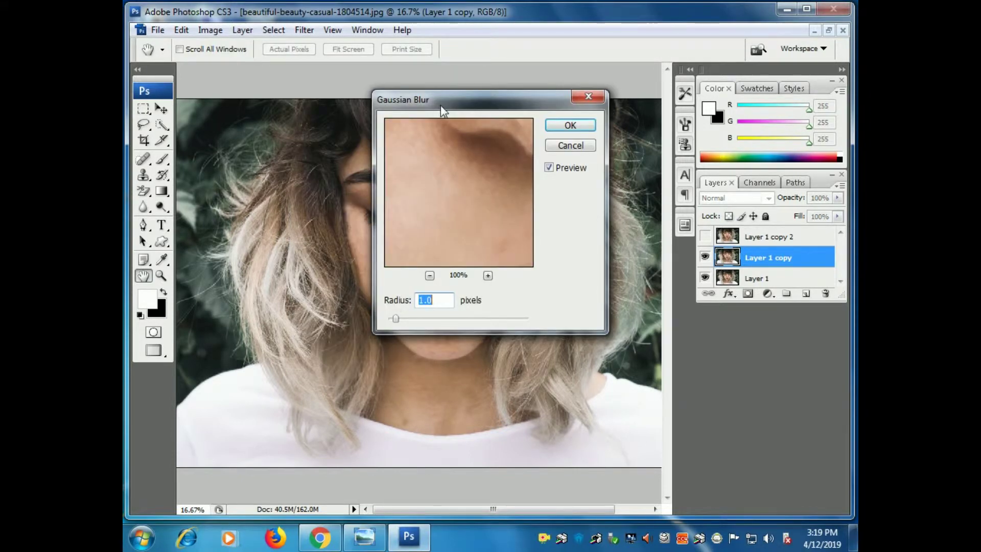
pyautogui.moveTo(442, 109); pyautogui.dragTo(650, 214)
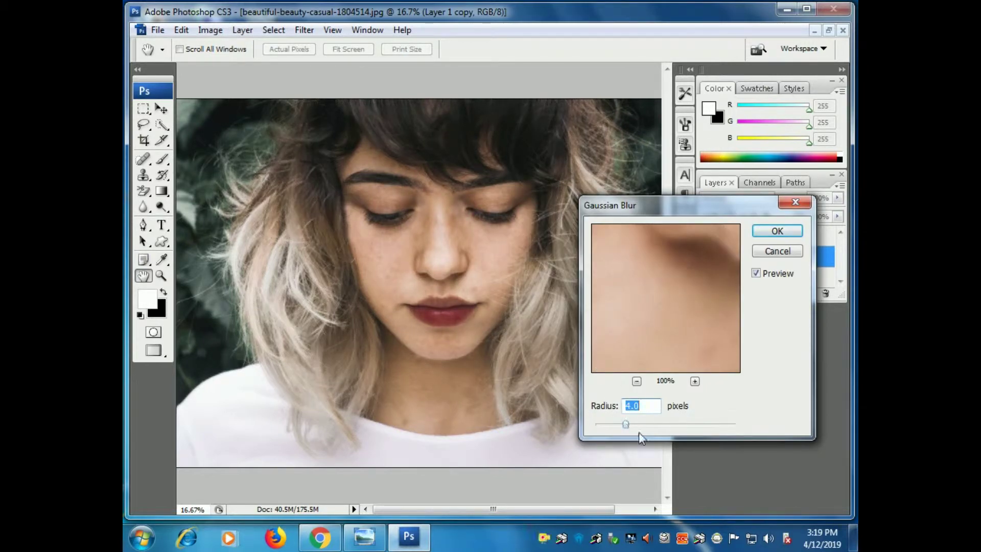
pyautogui.moveTo(640, 425); pyautogui.dragTo(643, 426)
pyautogui.click(646, 309)
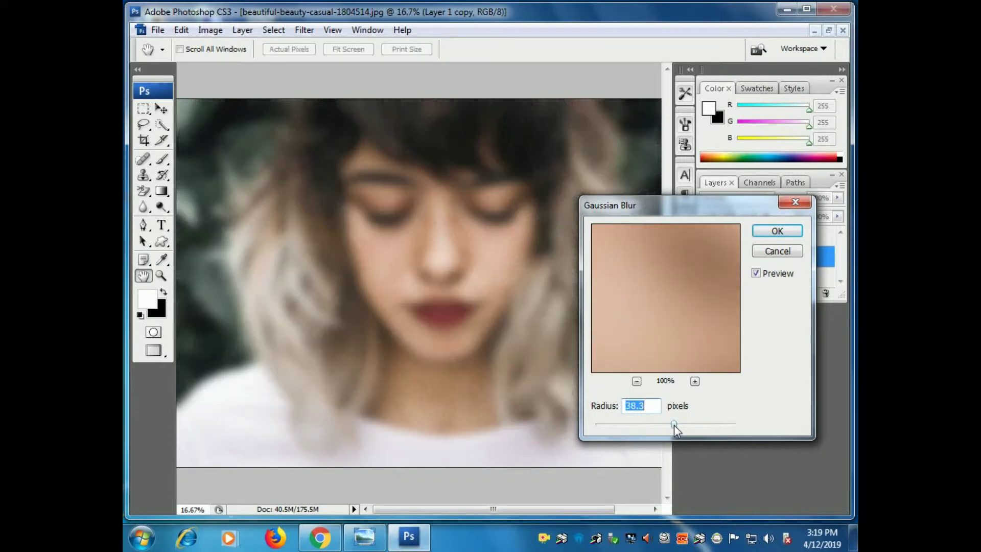
pyautogui.moveTo(658, 426); pyautogui.dragTo(658, 426)
pyautogui.click(672, 428)
pyautogui.click(778, 232)
pyautogui.press('s')
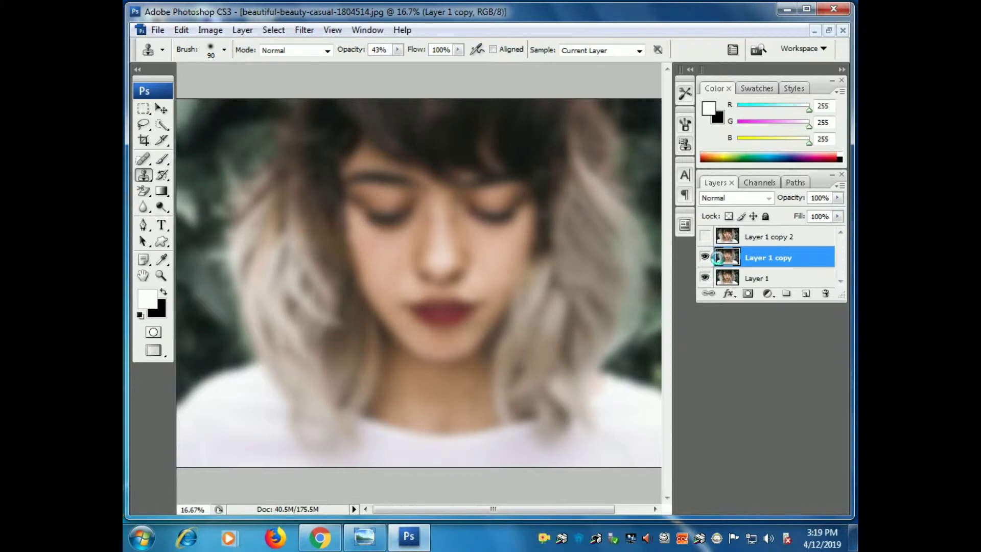
# Step: Apply a High Pass filter of about 0.8 pixels to the unhidden Layer 1 copy 2 and set its blending mode to Vivid Light
pyautogui.click(717, 258)
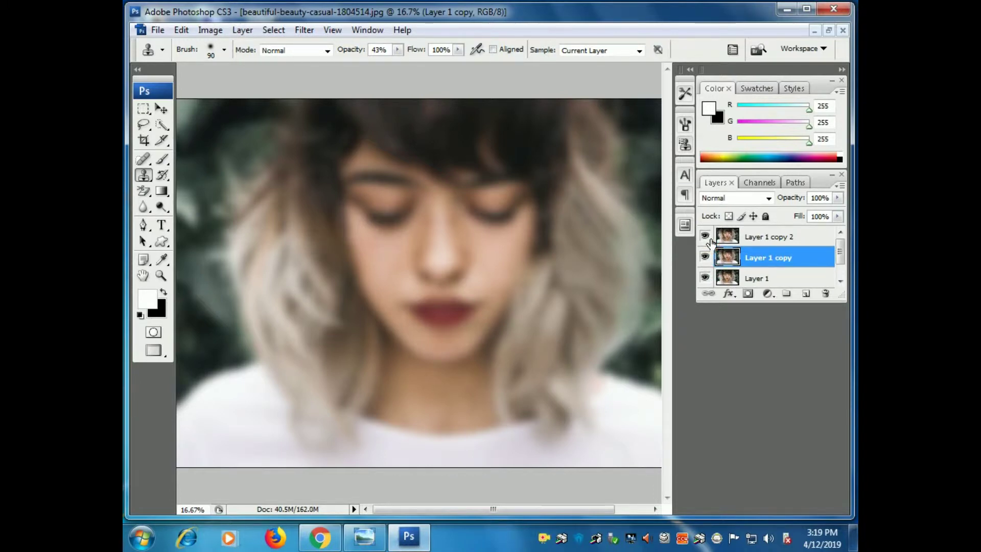
pyautogui.click(705, 237)
pyautogui.click(793, 236)
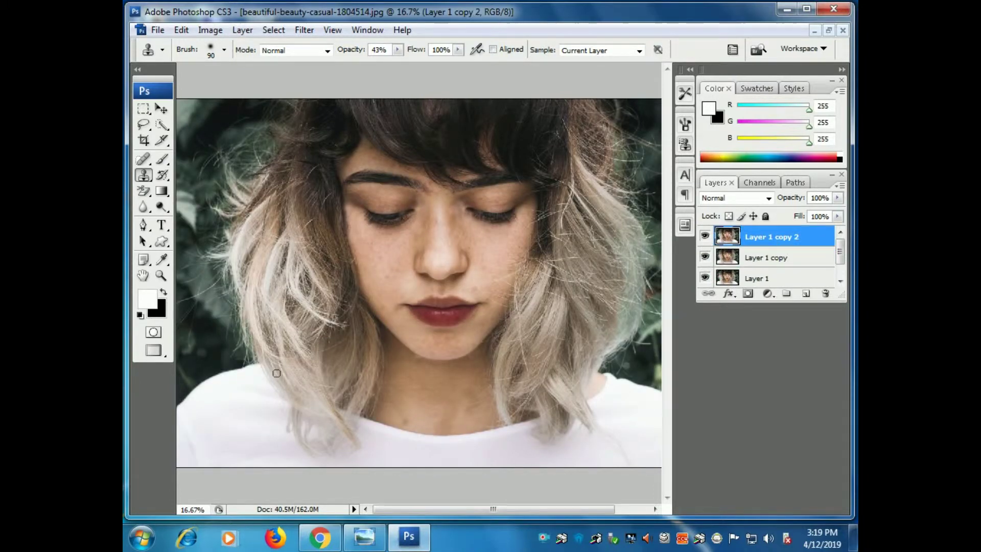
pyautogui.click(305, 32)
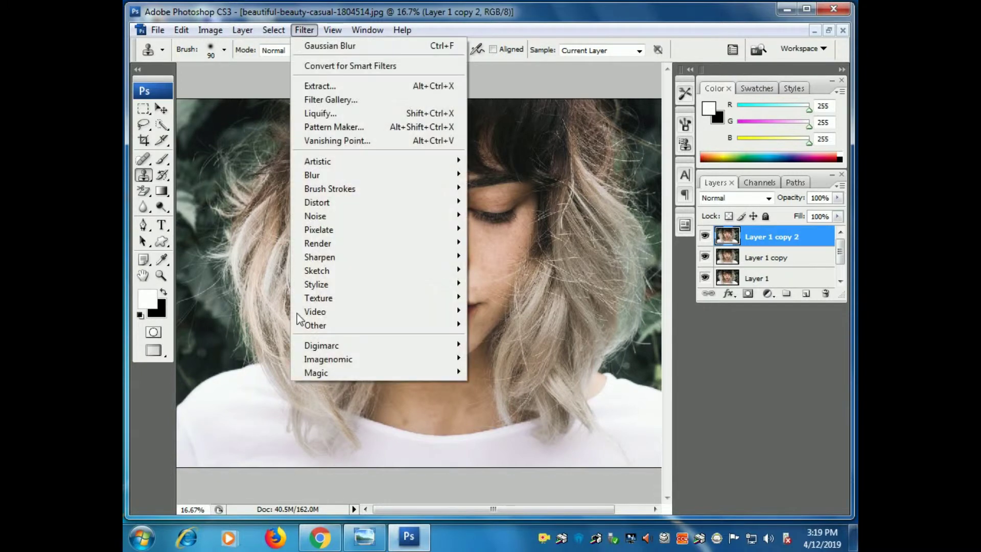
pyautogui.moveTo(338, 326)
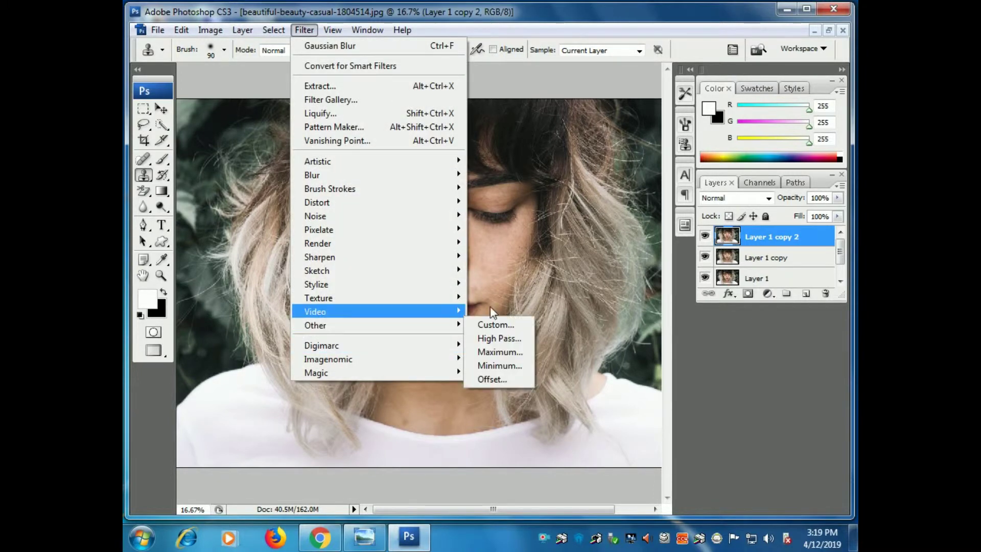
pyautogui.click(517, 342)
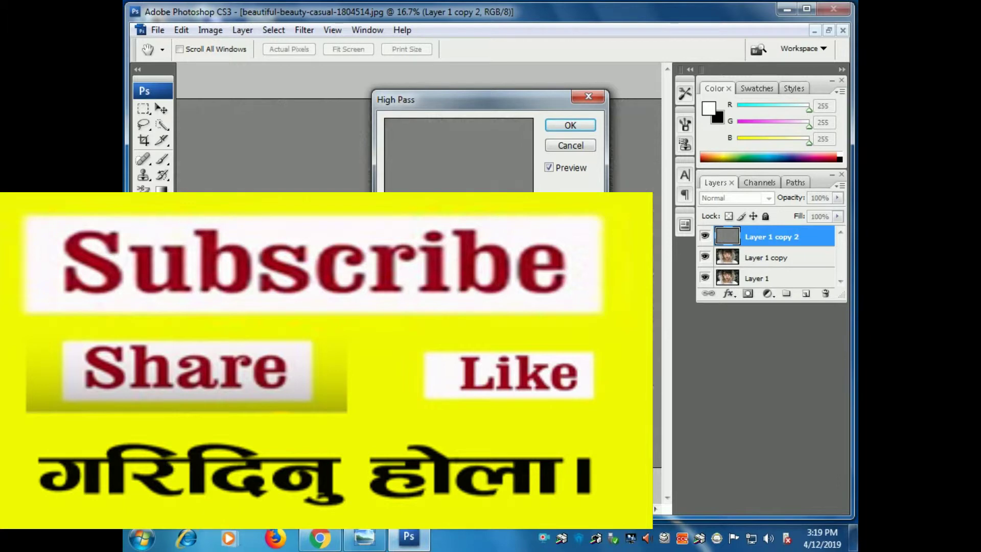
pyautogui.moveTo(465, 102); pyautogui.dragTo(632, 228)
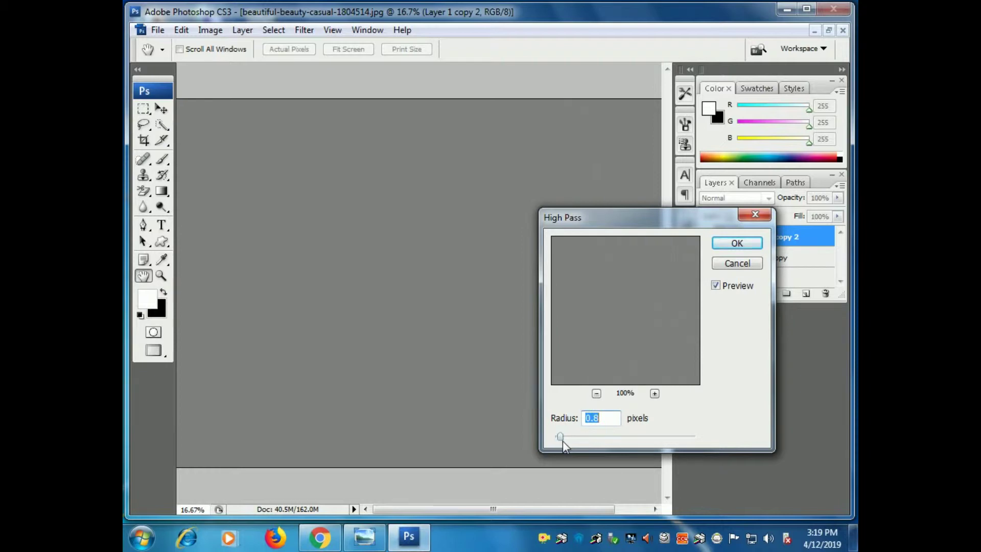
pyautogui.moveTo(562, 440); pyautogui.dragTo(563, 441)
pyautogui.click(737, 244)
pyautogui.press('s')
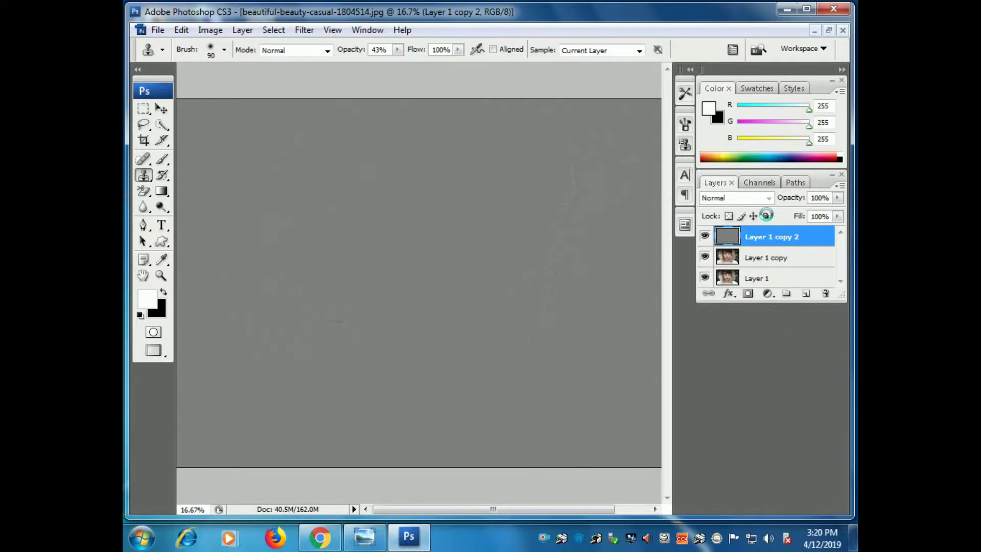
pyautogui.click(756, 203)
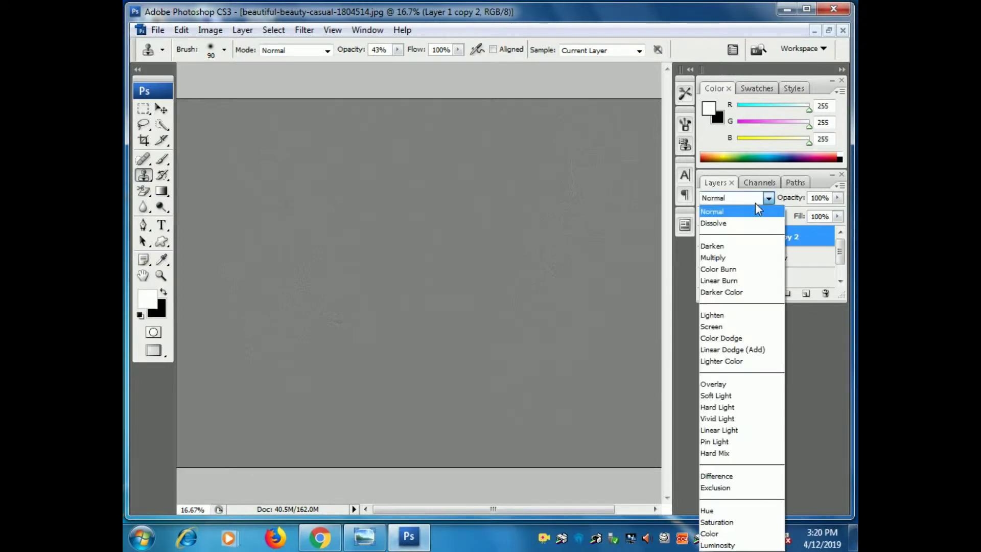
pyautogui.click(744, 418)
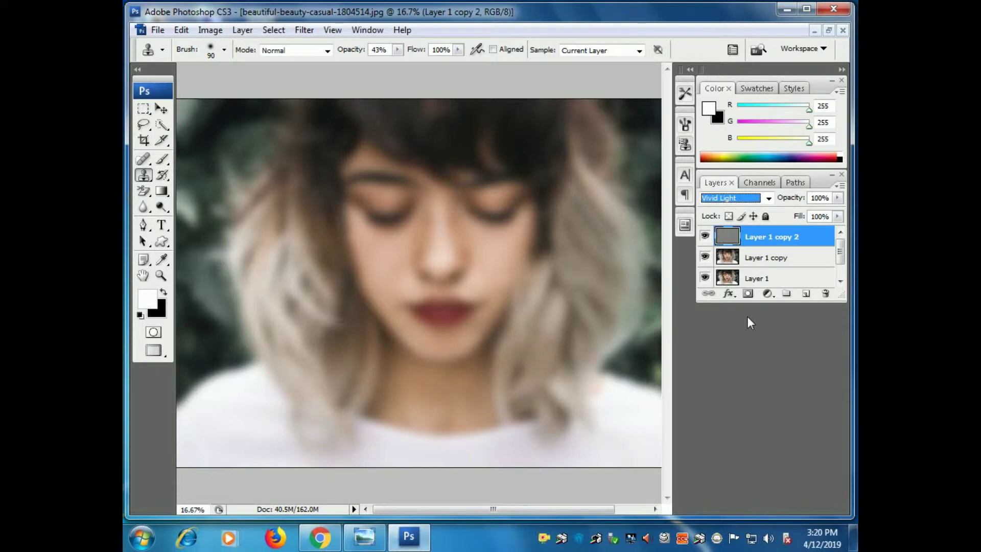
pyautogui.click(762, 257)
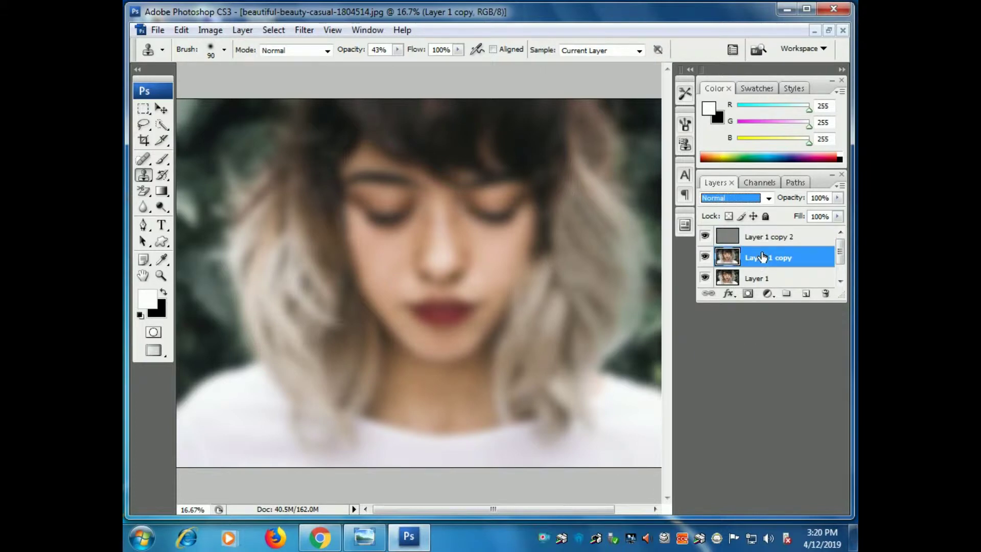
pyautogui.click(748, 294)
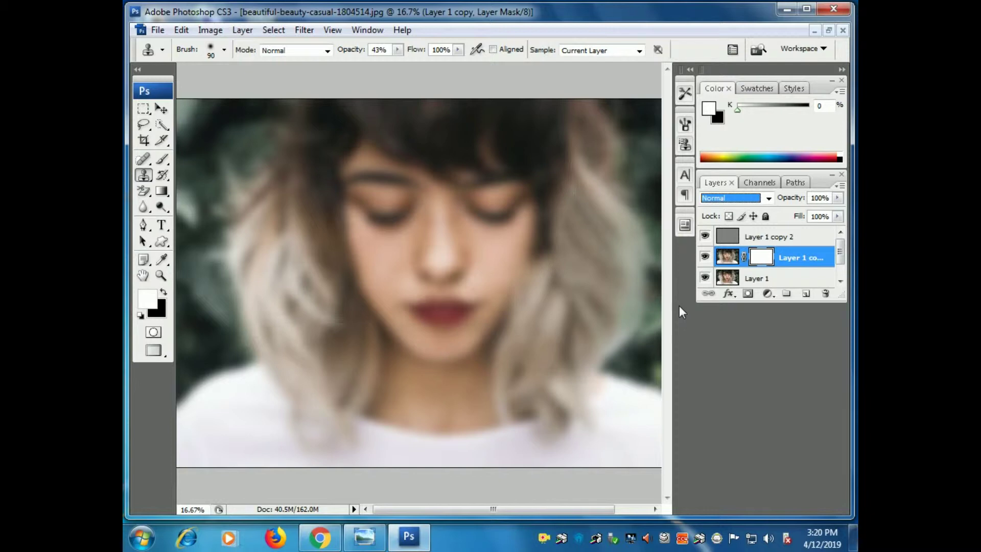
pyautogui.hotkey('alt', ']')
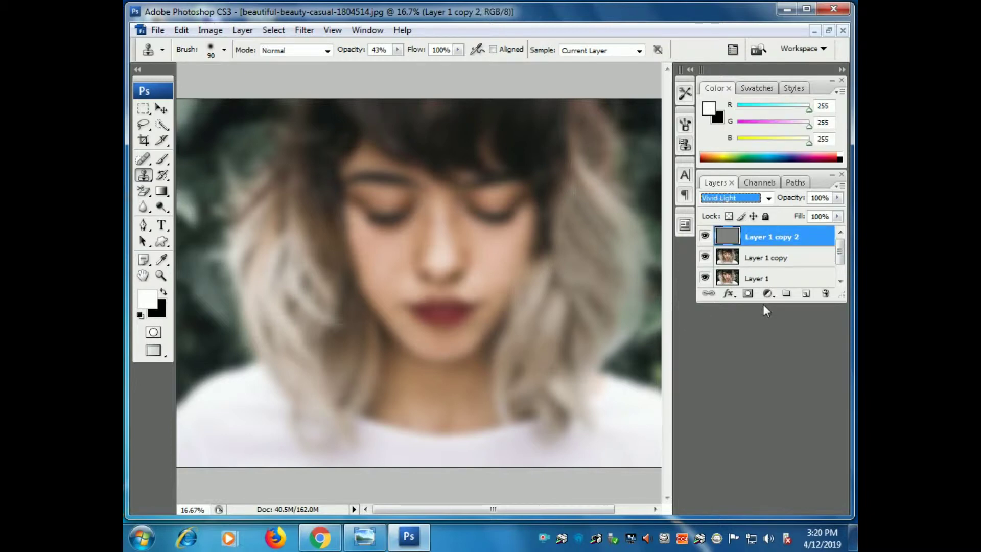
# Step: Add a layer mask to the blurred Layer 1 copy and invert it to black
pyautogui.click(756, 260)
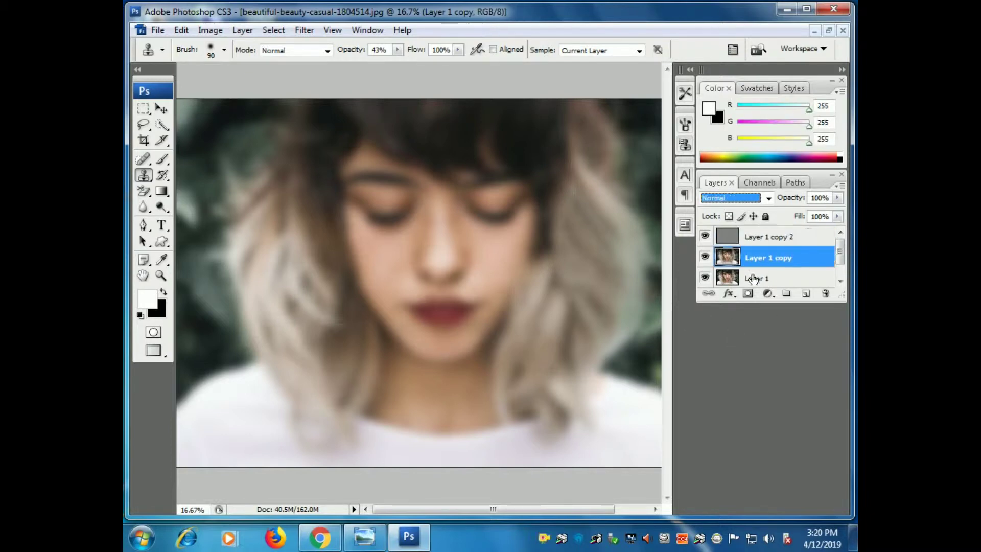
pyautogui.click(749, 295)
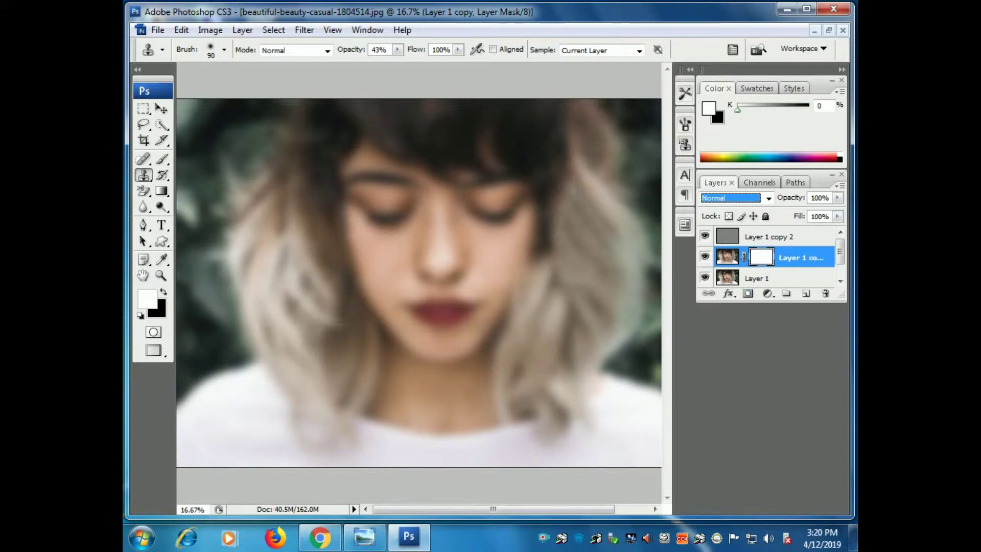
pyautogui.hotkey('ctrl', 'i')
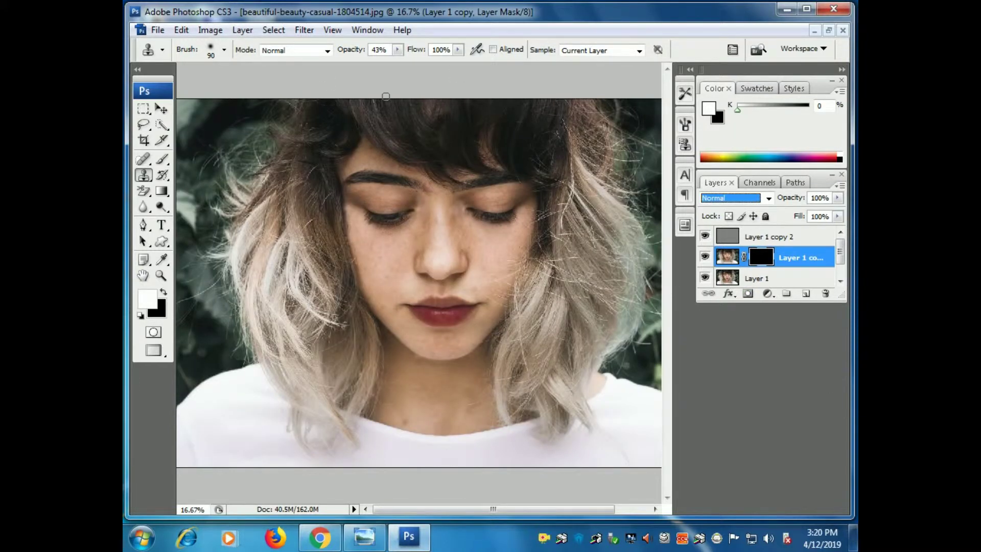
# Step: Paint white on the Layer 1 copy mask beside the upper nose with a 125-pixel Brush at 64% opacity and 79% flow
pyautogui.hotkey('ctrl', '+')
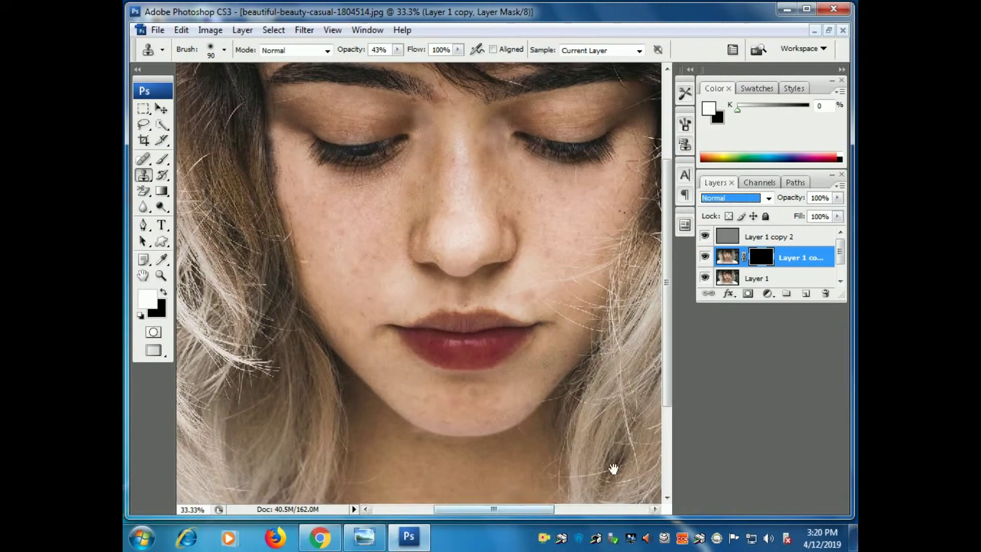
pyautogui.click(423, 205)
pyautogui.moveTo(423, 204); pyautogui.dragTo(477, 324)
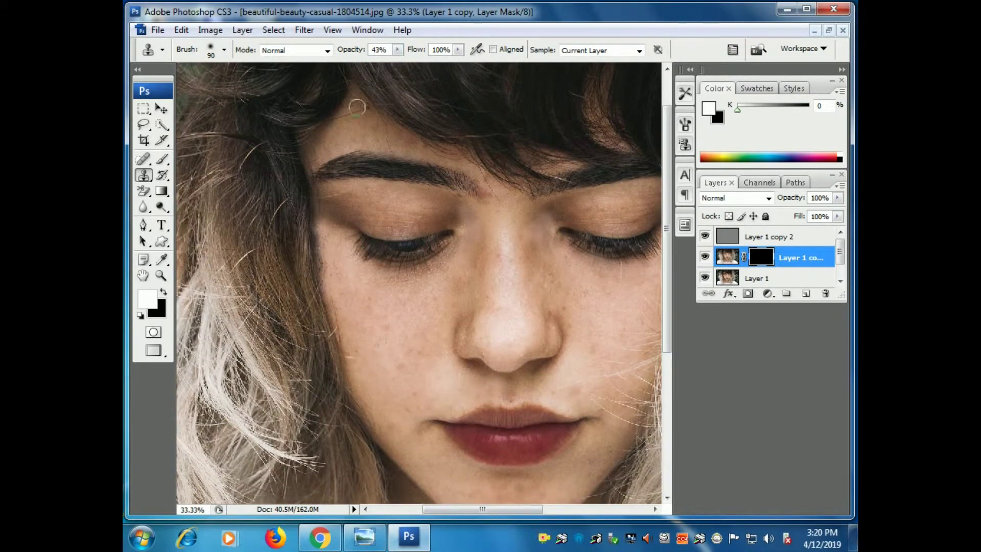
pyautogui.click(160, 161)
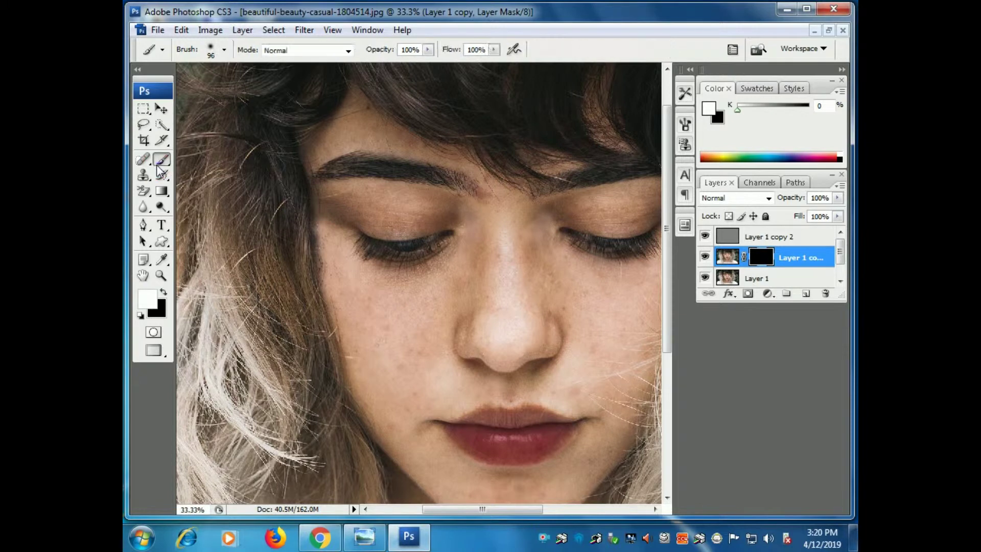
pyautogui.click(429, 50)
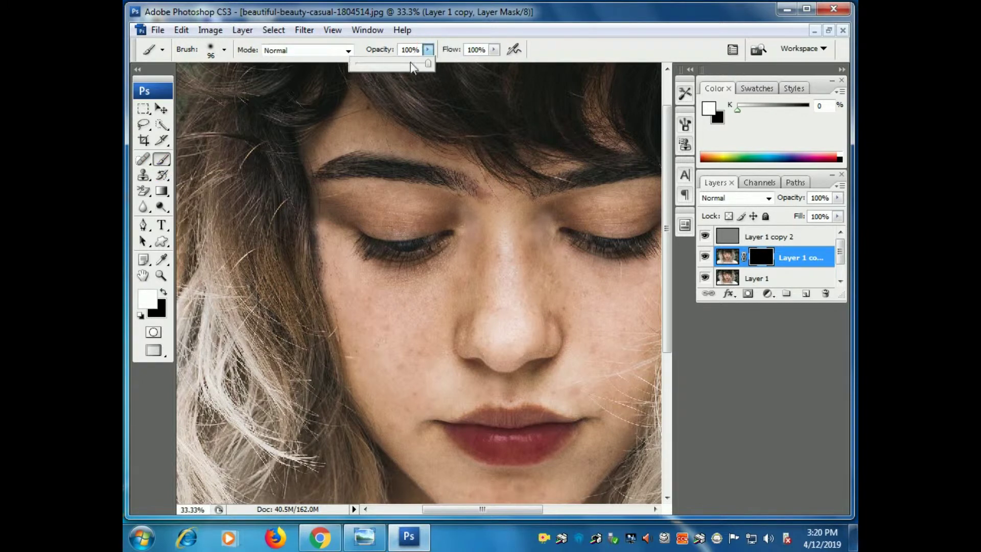
pyautogui.click(402, 64)
pyautogui.click(494, 50)
pyautogui.click(479, 61)
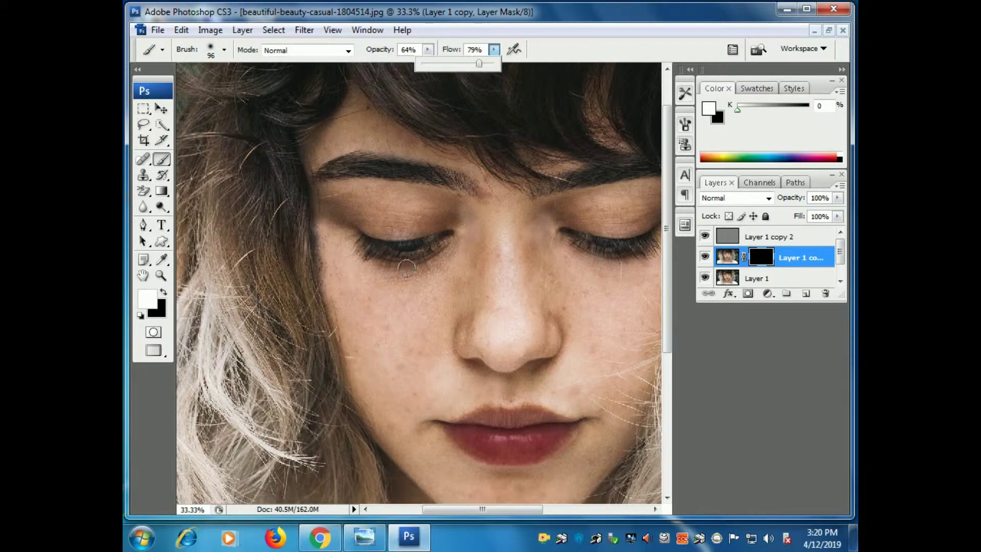
pyautogui.press(']')
pyautogui.press(']')
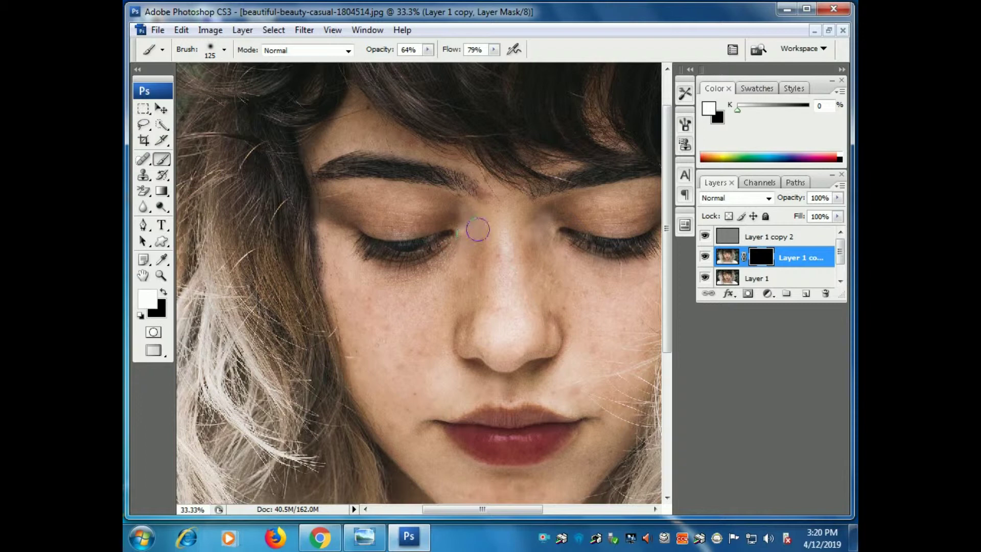
pyautogui.moveTo(480, 221)
pyautogui.mouseDown()
pyautogui.moveTo(477, 265)
pyautogui.moveTo(466, 274)
pyautogui.moveTo(460, 254)
pyautogui.mouseUp()
# Step: Lower the brush opacity to 51% and paint the blur in below the inner corner of the image-left eye and along the nose
pyautogui.click(428, 49)
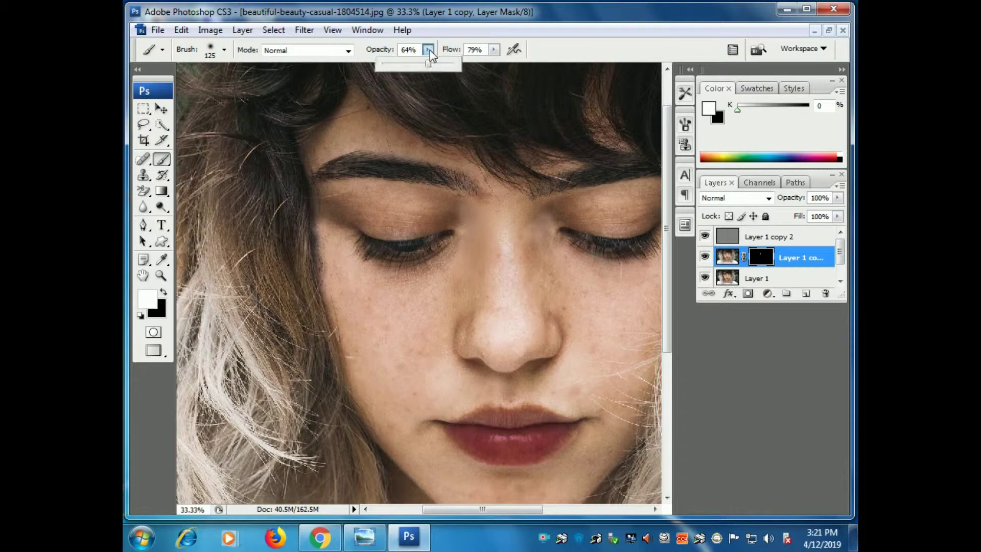
pyautogui.click(437, 63)
pyautogui.click(419, 64)
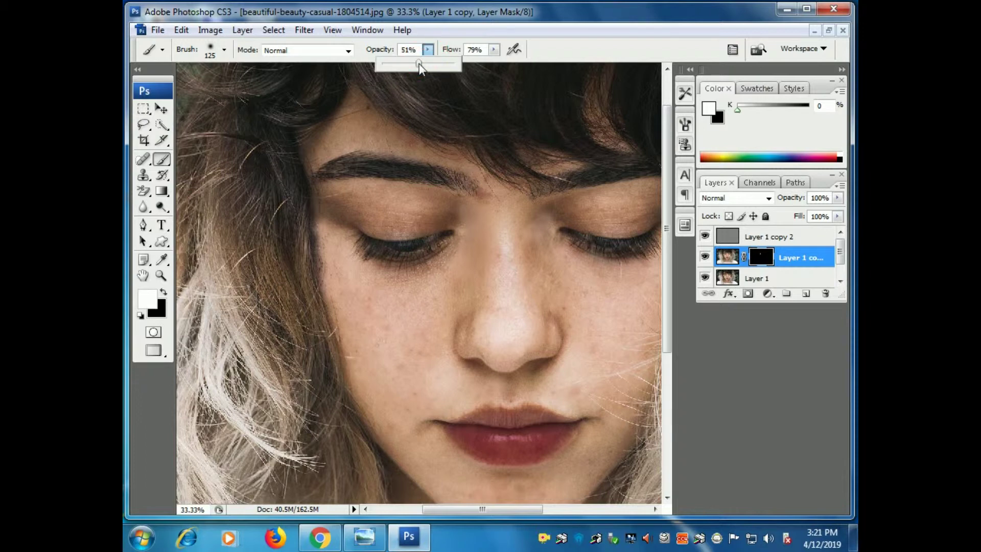
pyautogui.click(618, 279)
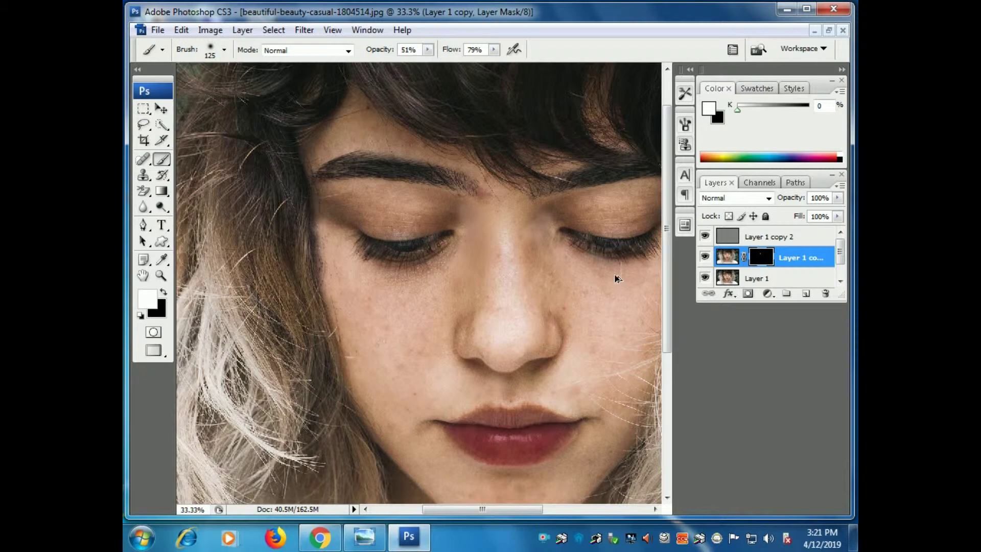
pyautogui.hotkey('ctrl', 'i')
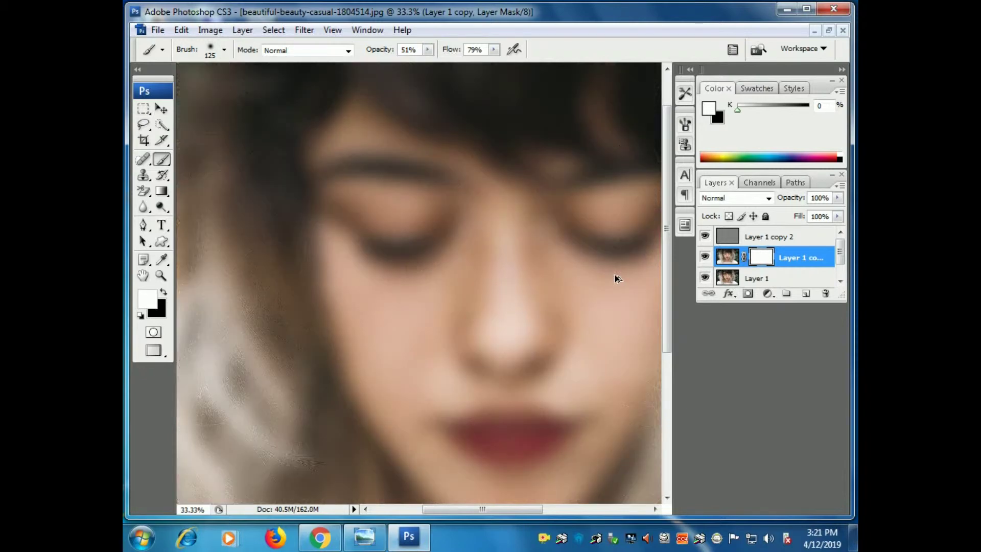
pyautogui.hotkey('ctrl', 'i')
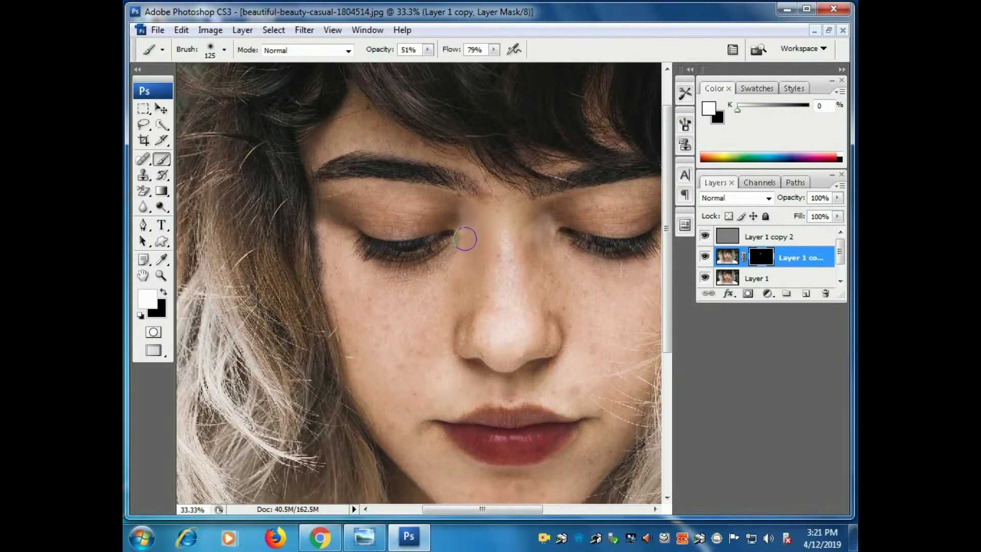
pyautogui.moveTo(454, 252)
pyautogui.mouseDown()
pyautogui.moveTo(461, 249)
pyautogui.moveTo(434, 258)
pyautogui.moveTo(450, 247)
pyautogui.moveTo(434, 269)
pyautogui.moveTo(456, 270)
pyautogui.moveTo(453, 295)
pyautogui.moveTo(462, 276)
pyautogui.mouseUp()
pyautogui.moveTo(489, 239)
pyautogui.mouseDown()
pyautogui.moveTo(484, 297)
pyautogui.moveTo(484, 289)
pyautogui.moveTo(438, 313)
pyautogui.moveTo(459, 276)
pyautogui.moveTo(452, 269)
pyautogui.moveTo(419, 294)
pyautogui.moveTo(383, 299)
pyautogui.moveTo(438, 282)
pyautogui.mouseUp()
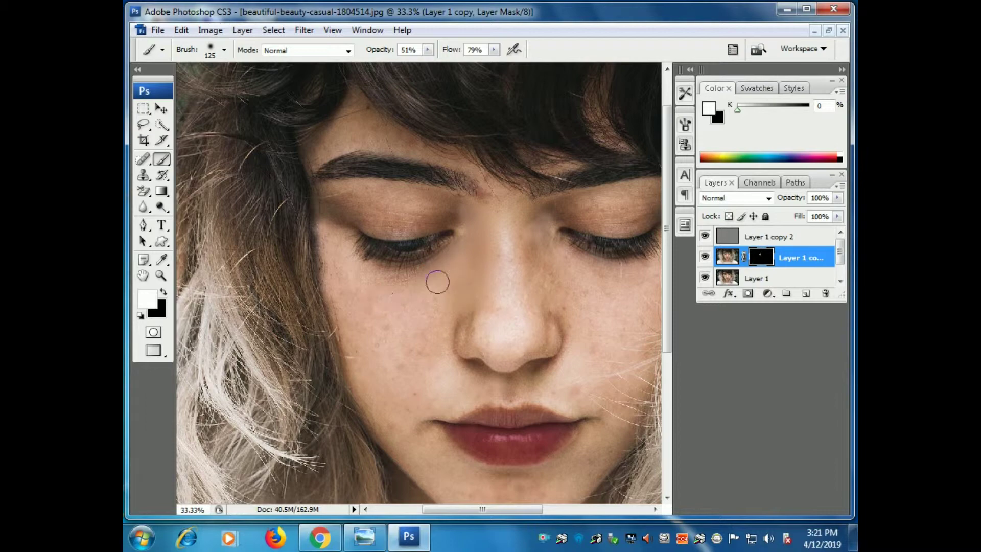
# Step: Switch to Chrome, close its window and return to the portrait in Photoshop with the Brush tool
pyautogui.click(321, 537)
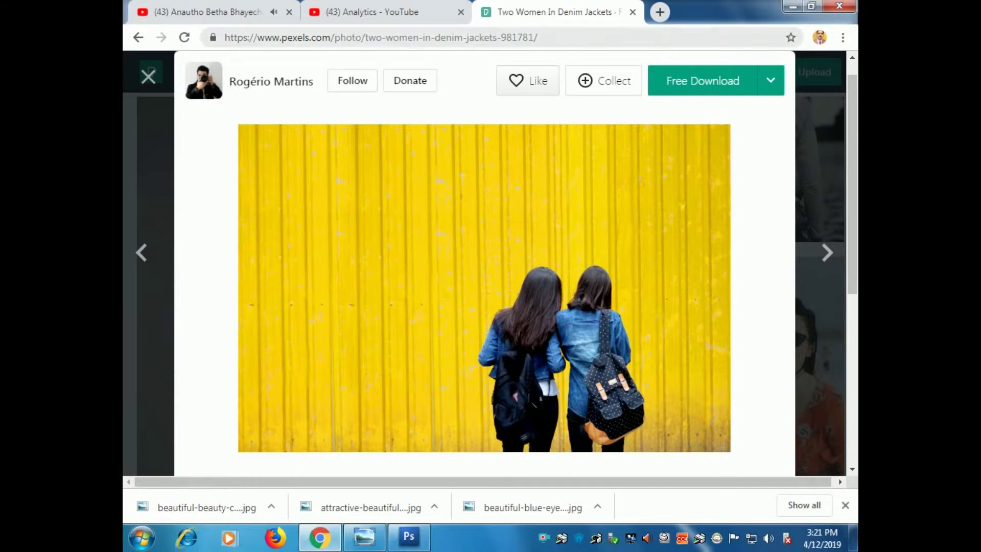
pyautogui.click(841, 7)
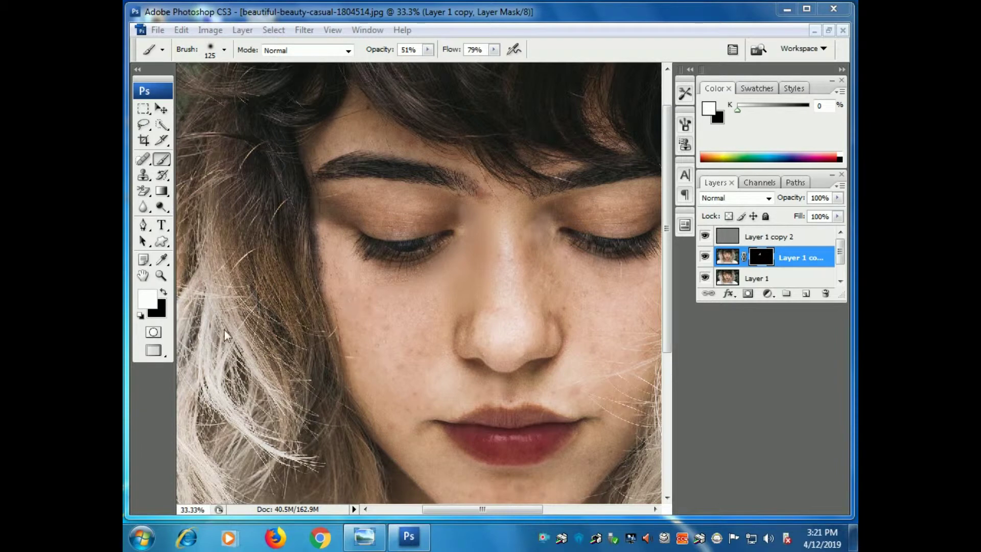
pyautogui.click(160, 165)
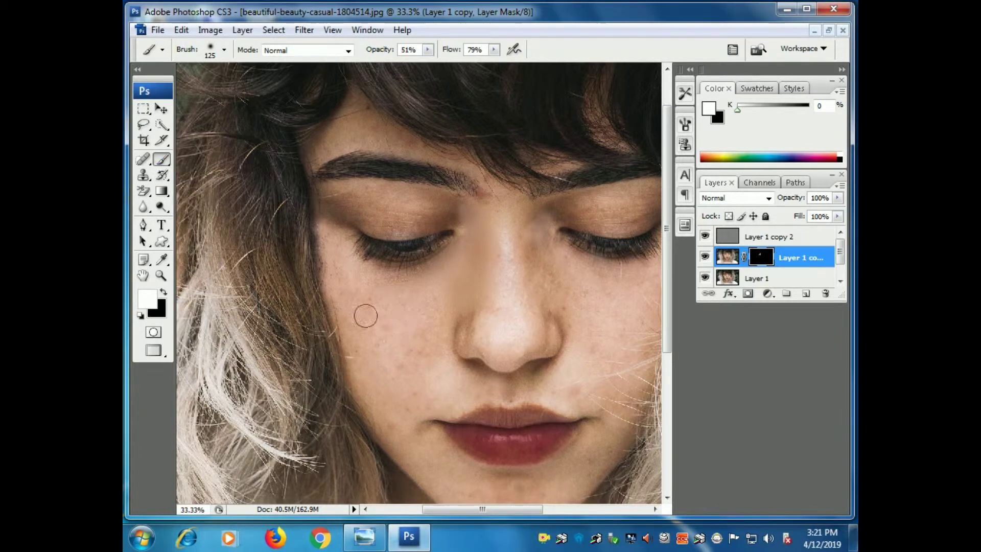
# Step: Paint white on the Layer 1 copy mask over the image-left cheek and jaw and along the nose
pyautogui.moveTo(328, 235)
pyautogui.mouseDown()
pyautogui.moveTo(346, 306)
pyautogui.moveTo(348, 263)
pyautogui.moveTo(368, 276)
pyautogui.moveTo(425, 279)
pyautogui.mouseUp()
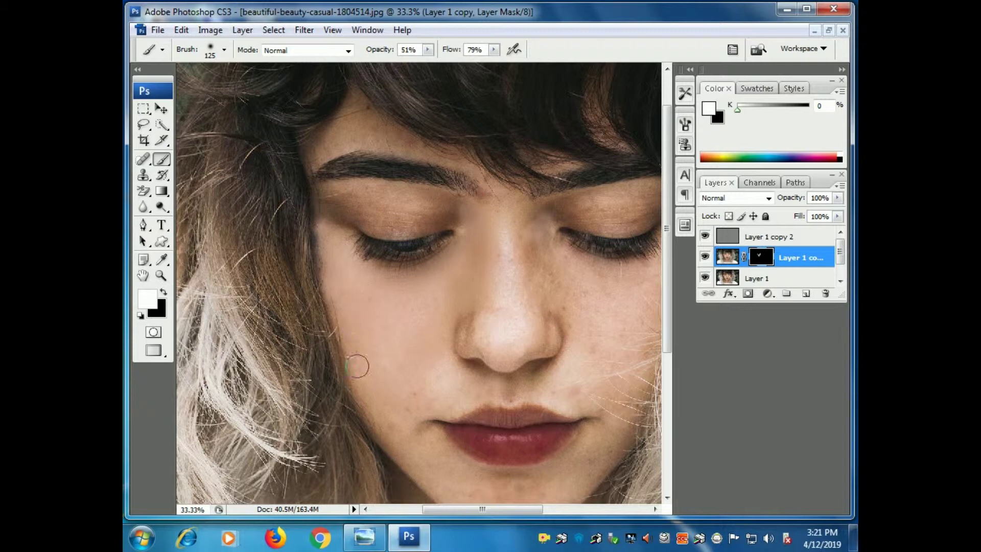
pyautogui.moveTo(391, 420)
pyautogui.mouseDown()
pyautogui.moveTo(393, 399)
pyautogui.moveTo(394, 451)
pyautogui.moveTo(413, 388)
pyautogui.mouseUp()
pyautogui.moveTo(507, 216)
pyautogui.mouseDown()
pyautogui.moveTo(505, 300)
pyautogui.moveTo(449, 322)
pyautogui.moveTo(460, 332)
pyautogui.moveTo(510, 346)
pyautogui.moveTo(528, 225)
pyautogui.moveTo(527, 269)
pyautogui.moveTo(535, 233)
pyautogui.mouseUp()
pyautogui.moveTo(544, 292)
pyautogui.mouseDown()
pyautogui.moveTo(550, 267)
pyautogui.moveTo(565, 267)
pyautogui.moveTo(557, 251)
pyautogui.moveTo(591, 268)
pyautogui.moveTo(644, 267)
pyautogui.moveTo(566, 306)
pyautogui.moveTo(596, 292)
pyautogui.moveTo(585, 352)
pyautogui.moveTo(619, 334)
pyautogui.moveTo(489, 327)
pyautogui.mouseUp()
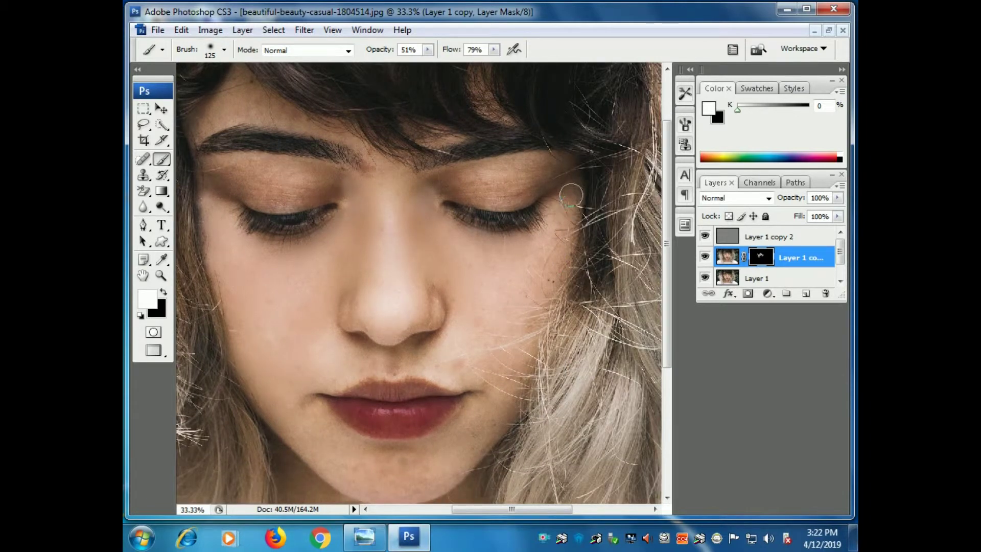
# Step: Paint the blur in from the outer corner of the image-right eye down the cheek and jaw and across the chin
pyautogui.moveTo(568, 209)
pyautogui.mouseDown()
pyautogui.moveTo(548, 246)
pyautogui.moveTo(547, 228)
pyautogui.moveTo(499, 259)
pyautogui.moveTo(561, 228)
pyautogui.mouseUp()
pyautogui.moveTo(521, 307)
pyautogui.mouseDown()
pyautogui.moveTo(543, 261)
pyautogui.moveTo(521, 293)
pyautogui.moveTo(543, 291)
pyautogui.moveTo(525, 329)
pyautogui.moveTo(517, 317)
pyautogui.moveTo(474, 344)
pyautogui.moveTo(497, 377)
pyautogui.moveTo(543, 340)
pyautogui.moveTo(491, 370)
pyautogui.moveTo(502, 356)
pyautogui.moveTo(462, 365)
pyautogui.moveTo(510, 376)
pyautogui.moveTo(536, 367)
pyautogui.moveTo(471, 391)
pyautogui.moveTo(467, 358)
pyautogui.moveTo(451, 363)
pyautogui.moveTo(484, 312)
pyautogui.moveTo(474, 325)
pyautogui.moveTo(488, 415)
pyautogui.moveTo(505, 428)
pyautogui.moveTo(509, 412)
pyautogui.moveTo(469, 449)
pyautogui.moveTo(499, 412)
pyautogui.moveTo(486, 401)
pyautogui.moveTo(470, 412)
pyautogui.mouseUp()
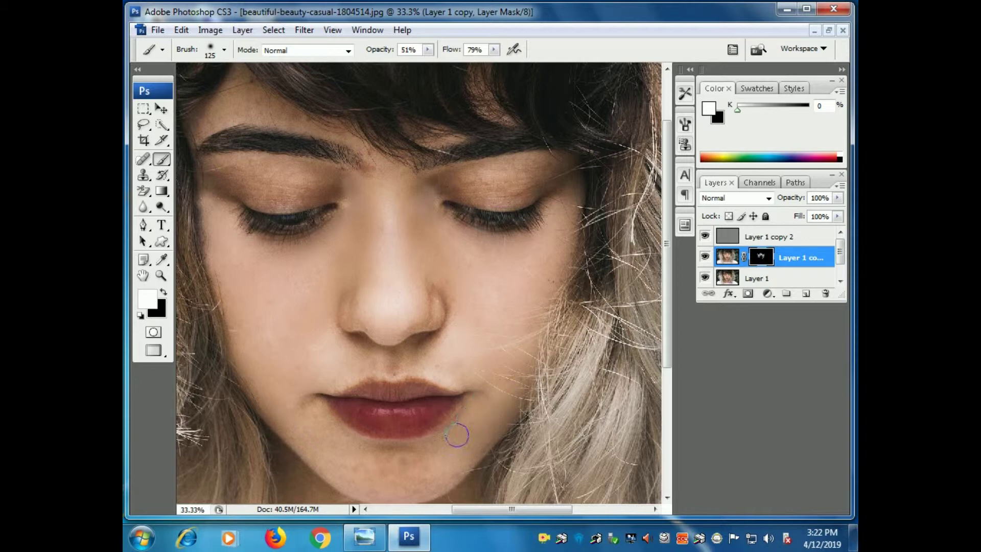
pyautogui.moveTo(394, 452)
pyautogui.mouseDown()
pyautogui.moveTo(481, 439)
pyautogui.moveTo(437, 484)
pyautogui.moveTo(452, 470)
pyautogui.moveTo(400, 498)
pyautogui.moveTo(421, 461)
pyautogui.moveTo(393, 466)
pyautogui.moveTo(363, 445)
pyautogui.moveTo(433, 467)
pyautogui.moveTo(416, 486)
pyautogui.moveTo(427, 461)
pyautogui.moveTo(357, 491)
pyautogui.moveTo(363, 459)
pyautogui.moveTo(347, 491)
pyautogui.mouseUp()
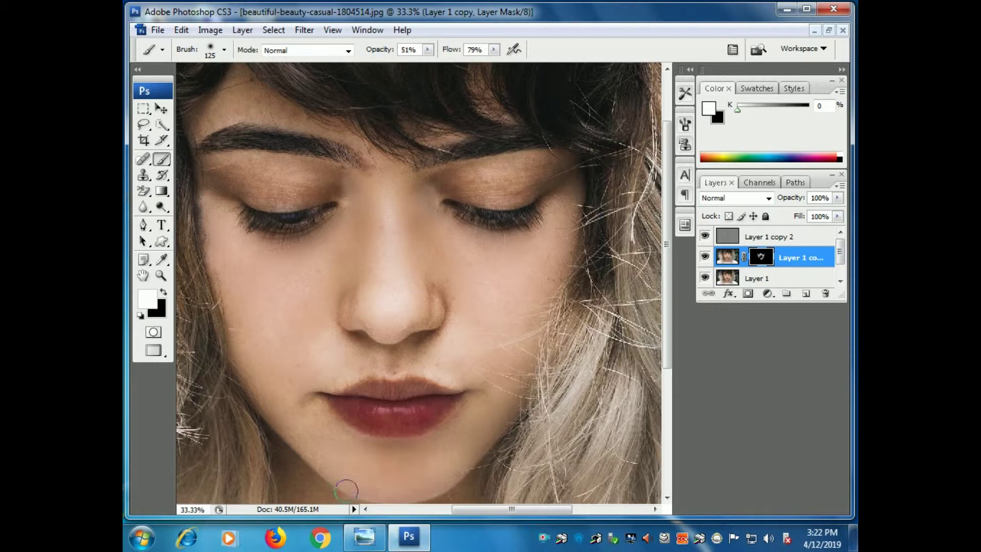
pyautogui.moveTo(421, 495); pyautogui.dragTo(441, 494)
# Step: Smooth the remaining uneven skin on the cheeks, above the upper lip and around the sides of the nose
pyautogui.moveTo(496, 337); pyautogui.dragTo(541, 230)
pyautogui.moveTo(367, 278)
pyautogui.mouseDown()
pyautogui.moveTo(346, 263)
pyautogui.moveTo(363, 324)
pyautogui.moveTo(360, 289)
pyautogui.moveTo(365, 306)
pyautogui.mouseUp()
pyautogui.moveTo(313, 278)
pyautogui.mouseDown()
pyautogui.moveTo(332, 323)
pyautogui.moveTo(382, 367)
pyautogui.mouseUp()
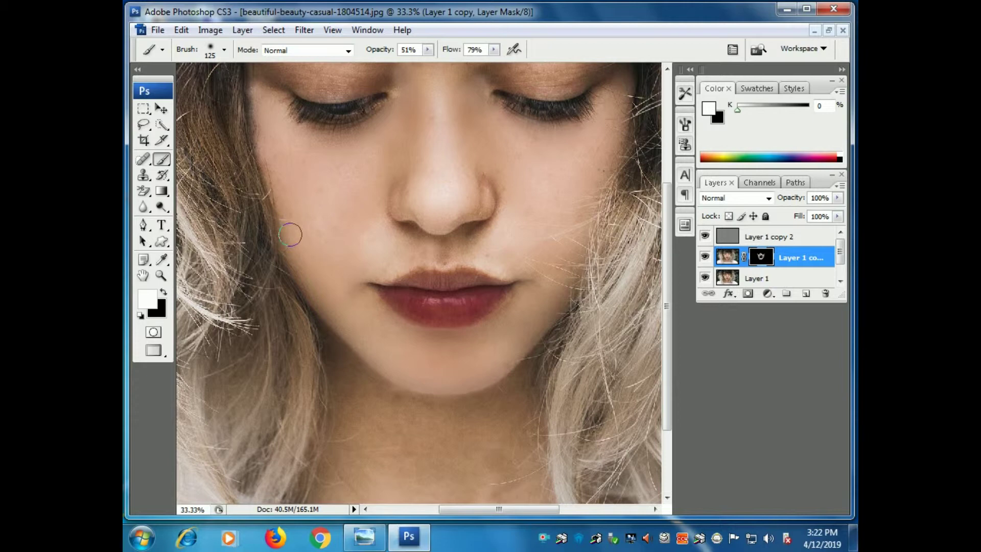
pyautogui.moveTo(378, 257)
pyautogui.mouseDown()
pyautogui.moveTo(412, 245)
pyautogui.moveTo(355, 296)
pyautogui.moveTo(409, 247)
pyautogui.mouseUp()
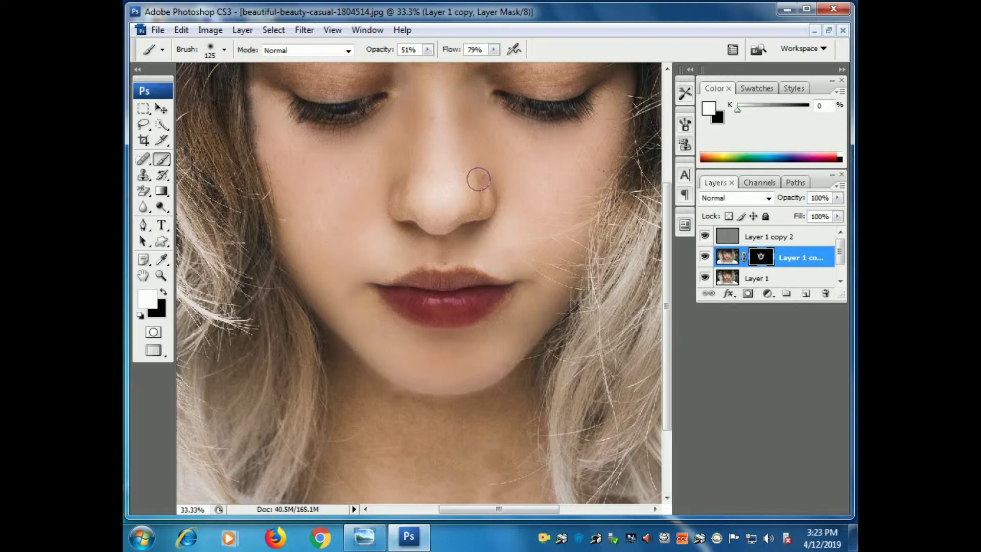
pyautogui.moveTo(479, 195); pyautogui.dragTo(458, 171)
pyautogui.moveTo(405, 189)
pyautogui.mouseDown()
pyautogui.moveTo(389, 183)
pyautogui.moveTo(392, 149)
pyautogui.moveTo(358, 188)
pyautogui.moveTo(377, 199)
pyautogui.moveTo(363, 185)
pyautogui.mouseUp()
# Step: Paint the blur in over both eyelids and the forehead above the image-left eyebrow
pyautogui.moveTo(416, 223); pyautogui.dragTo(456, 283)
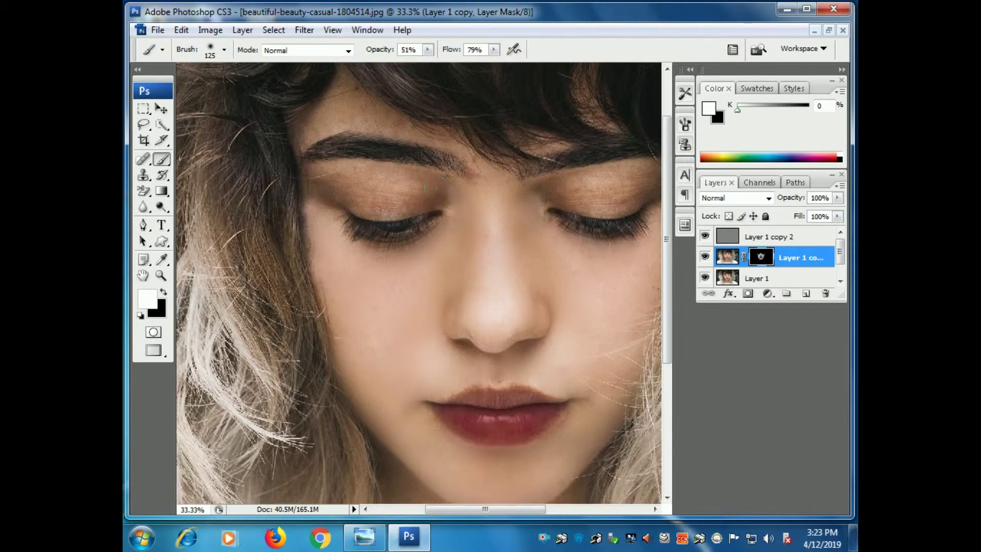
pyautogui.moveTo(402, 208)
pyautogui.mouseDown()
pyautogui.moveTo(417, 172)
pyautogui.moveTo(317, 184)
pyautogui.moveTo(362, 204)
pyautogui.moveTo(406, 203)
pyautogui.moveTo(317, 206)
pyautogui.moveTo(332, 188)
pyautogui.moveTo(329, 217)
pyautogui.mouseUp()
pyautogui.moveTo(489, 258)
pyautogui.mouseDown()
pyautogui.moveTo(566, 201)
pyautogui.moveTo(518, 185)
pyautogui.moveTo(544, 206)
pyautogui.moveTo(539, 188)
pyautogui.moveTo(635, 178)
pyautogui.moveTo(572, 204)
pyautogui.moveTo(614, 201)
pyautogui.moveTo(641, 190)
pyautogui.moveTo(652, 171)
pyautogui.moveTo(561, 200)
pyautogui.mouseUp()
pyautogui.moveTo(622, 196); pyautogui.dragTo(498, 219)
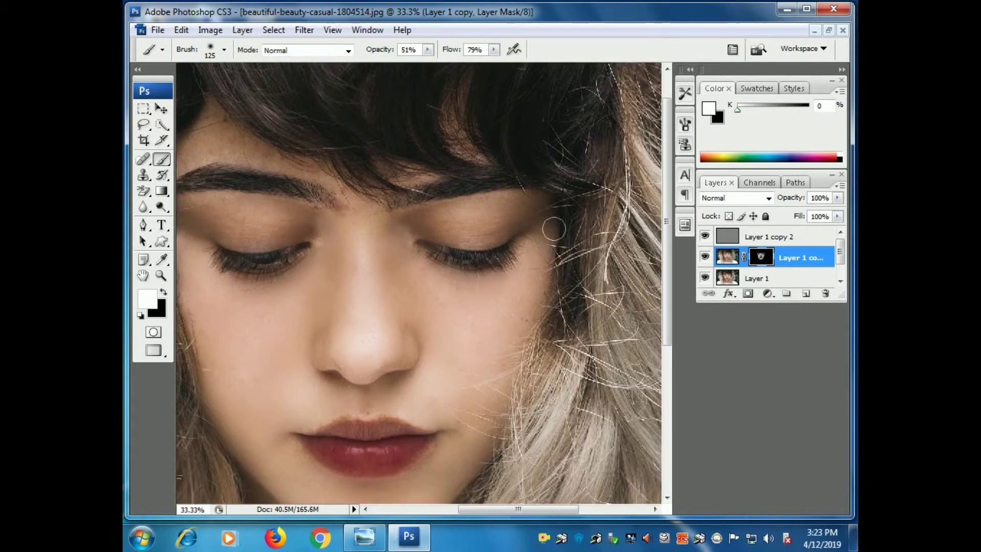
pyautogui.moveTo(309, 320); pyautogui.dragTo(469, 368)
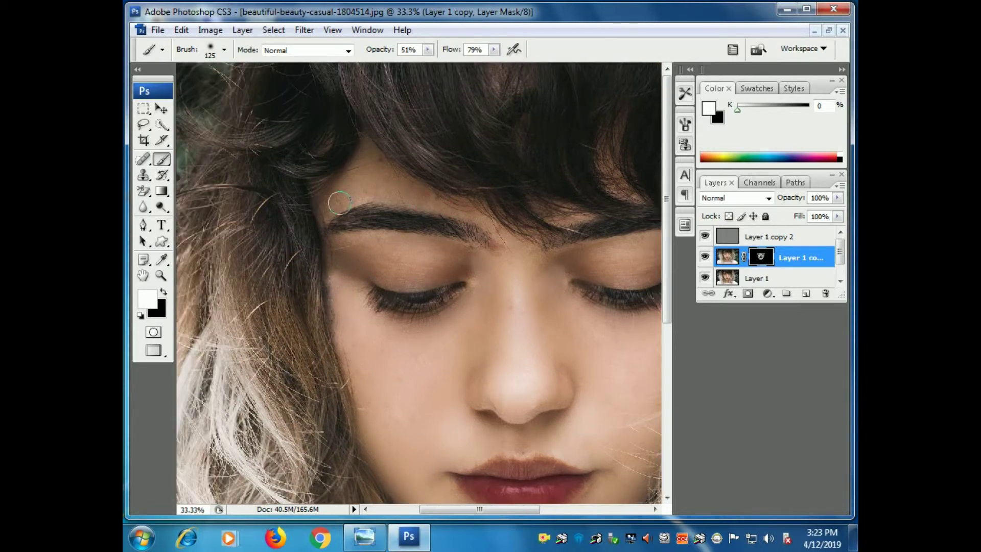
pyautogui.moveTo(399, 191)
pyautogui.mouseDown()
pyautogui.moveTo(459, 203)
pyautogui.moveTo(504, 236)
pyautogui.mouseUp()
# Step: Enlarge the brush to 175 pixels and paint the blur in over the neck down to the shirt neckline
pyautogui.moveTo(431, 396); pyautogui.dragTo(400, 215)
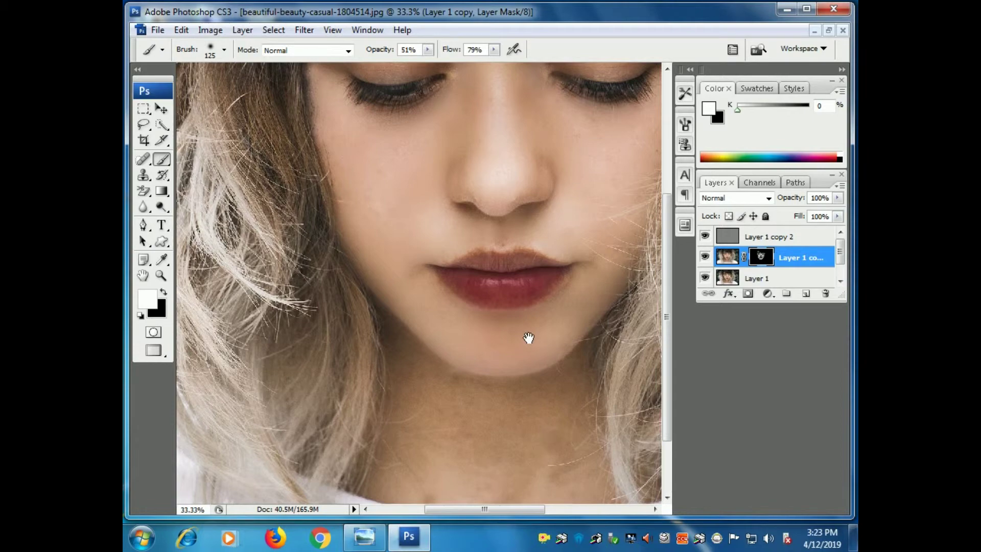
pyautogui.moveTo(530, 338); pyautogui.dragTo(506, 250)
pyautogui.press(']')
pyautogui.press(']')
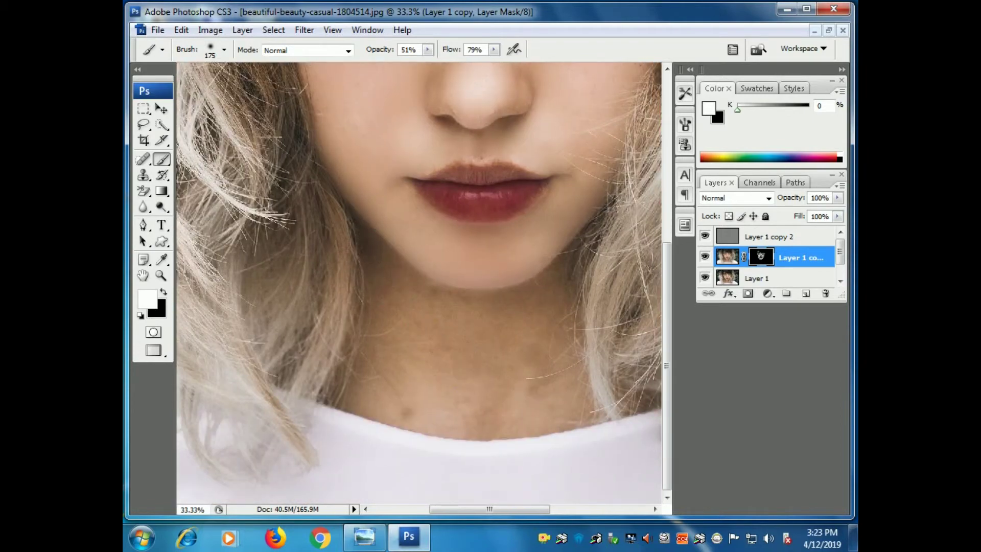
pyautogui.moveTo(456, 301)
pyautogui.mouseDown()
pyautogui.moveTo(518, 301)
pyautogui.moveTo(558, 266)
pyautogui.moveTo(520, 404)
pyautogui.moveTo(524, 341)
pyautogui.moveTo(491, 347)
pyautogui.moveTo(500, 329)
pyautogui.moveTo(460, 400)
pyautogui.moveTo(484, 321)
pyautogui.moveTo(444, 374)
pyautogui.moveTo(410, 374)
pyautogui.moveTo(436, 325)
pyautogui.moveTo(392, 353)
pyautogui.moveTo(393, 340)
pyautogui.moveTo(358, 390)
pyautogui.moveTo(449, 423)
pyautogui.moveTo(570, 407)
pyautogui.moveTo(579, 389)
pyautogui.moveTo(564, 316)
pyautogui.moveTo(561, 392)
pyautogui.moveTo(465, 428)
pyautogui.moveTo(511, 390)
pyautogui.moveTo(574, 269)
pyautogui.moveTo(484, 404)
pyautogui.moveTo(514, 368)
pyautogui.mouseUp()
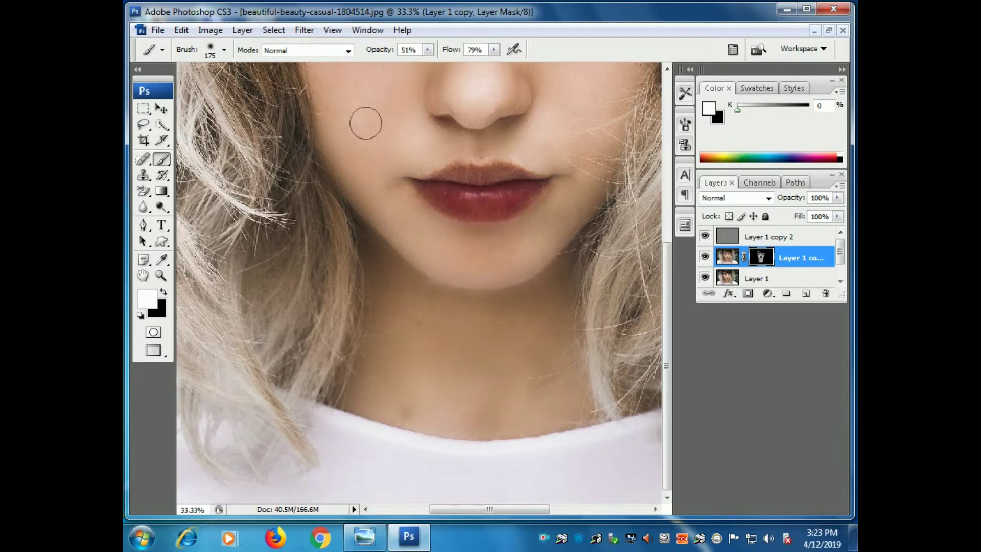
# Step: Reduce the brush to 125 pixels and paint the mask from the image-left mouth corner up to the nose
pyautogui.press('[')
pyautogui.press('[')
pyautogui.moveTo(397, 181)
pyautogui.mouseDown()
pyautogui.moveTo(421, 213)
pyautogui.moveTo(417, 159)
pyautogui.moveTo(537, 153)
pyautogui.moveTo(495, 123)
pyautogui.moveTo(499, 102)
pyautogui.moveTo(482, 124)
pyautogui.moveTo(460, 103)
pyautogui.moveTo(470, 109)
pyautogui.mouseUp()
# Step: Group Layer 1 copy 2, the masked Layer 1 copy and Layer 1 together above the Background
pyautogui.hotkey('ctrl', '-')
pyautogui.hotkey('ctrl', '-')
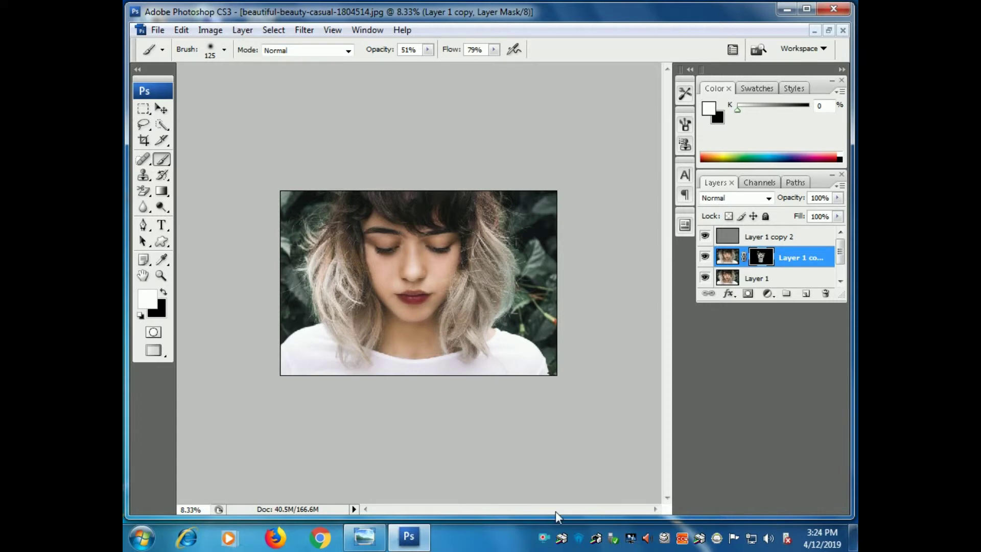
pyautogui.keyDown('shift'); pyautogui.click(794, 237); pyautogui.keyUp('shift')
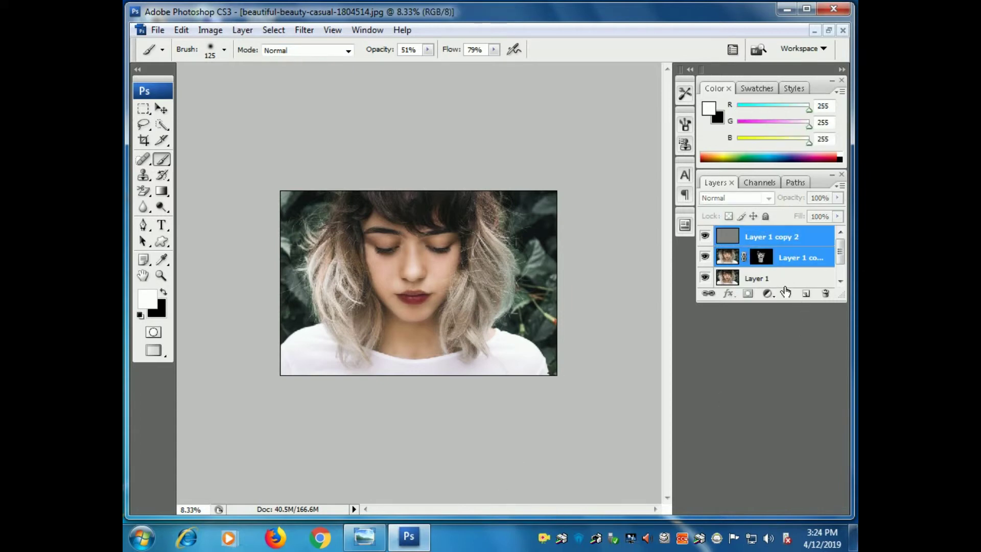
pyautogui.keyDown('shift'); pyautogui.click(785, 281); pyautogui.keyUp('shift')
pyautogui.moveTo(842, 256); pyautogui.dragTo(844, 270)
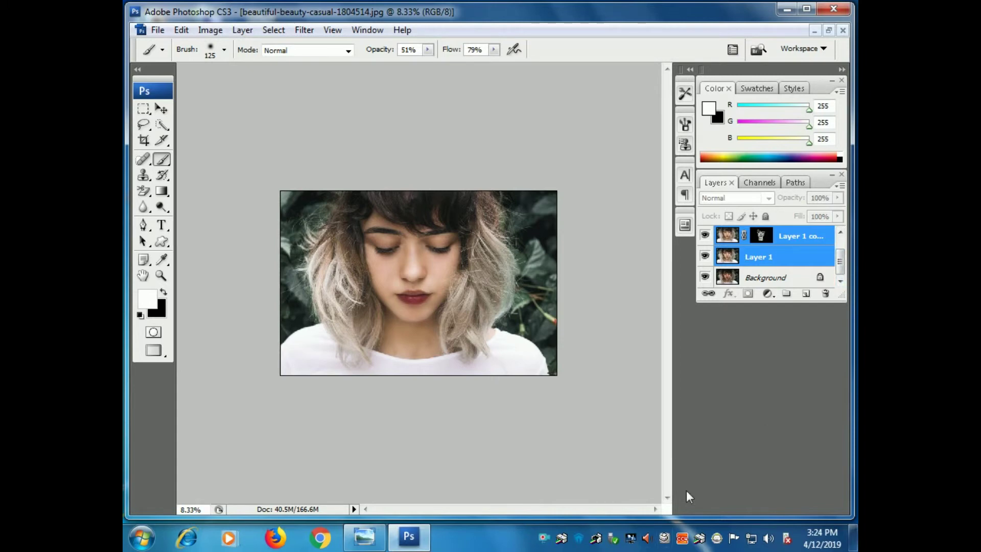
pyautogui.hotkey('ctrl', 'g')
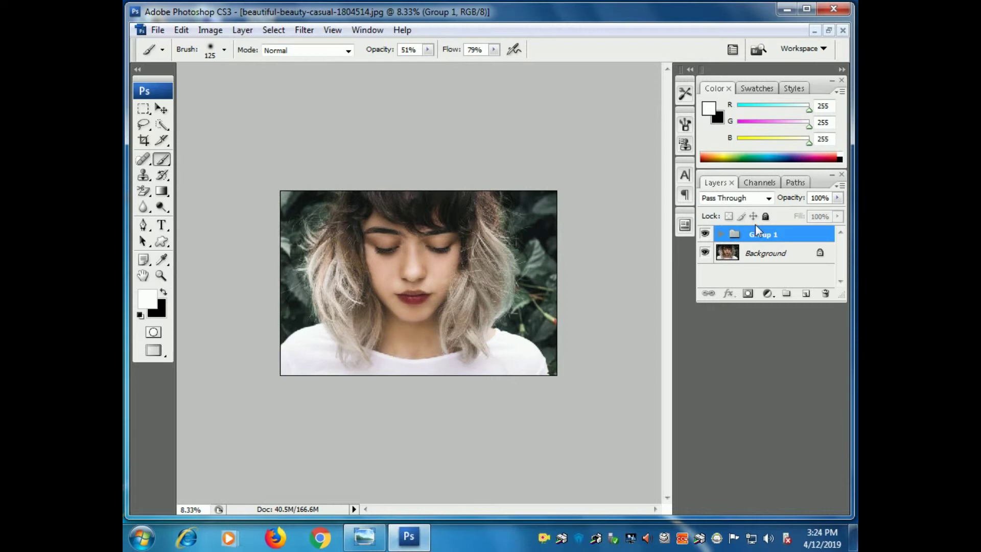
# Step: Stamp all visible layers into a new layer above Group 1 and set its blending mode to Soft Light
pyautogui.hotkey('ctrl', 'e')
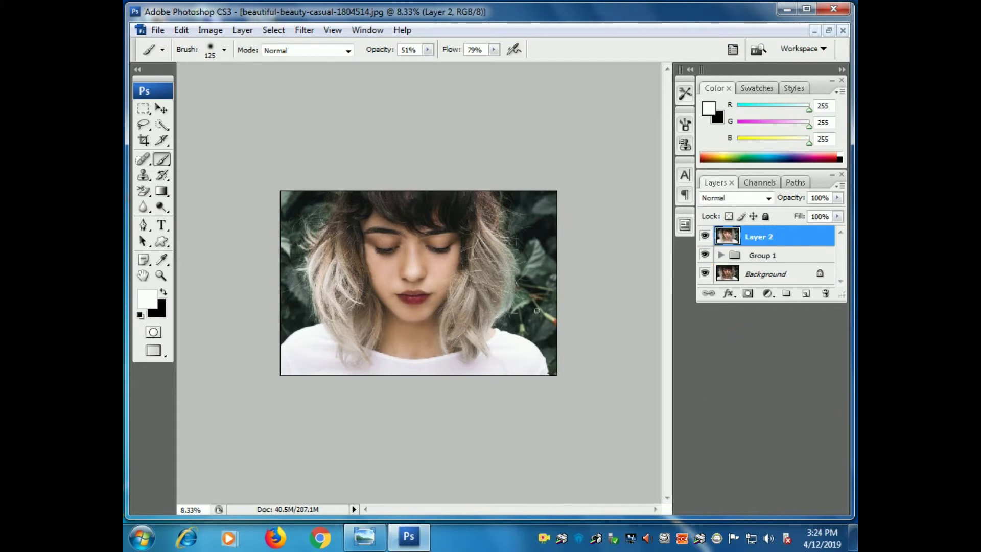
pyautogui.hotkey('ctrl', '+')
pyautogui.hotkey('ctrl', '+')
pyautogui.hotkey('ctrl', '+')
pyautogui.hotkey('ctrl', '+')
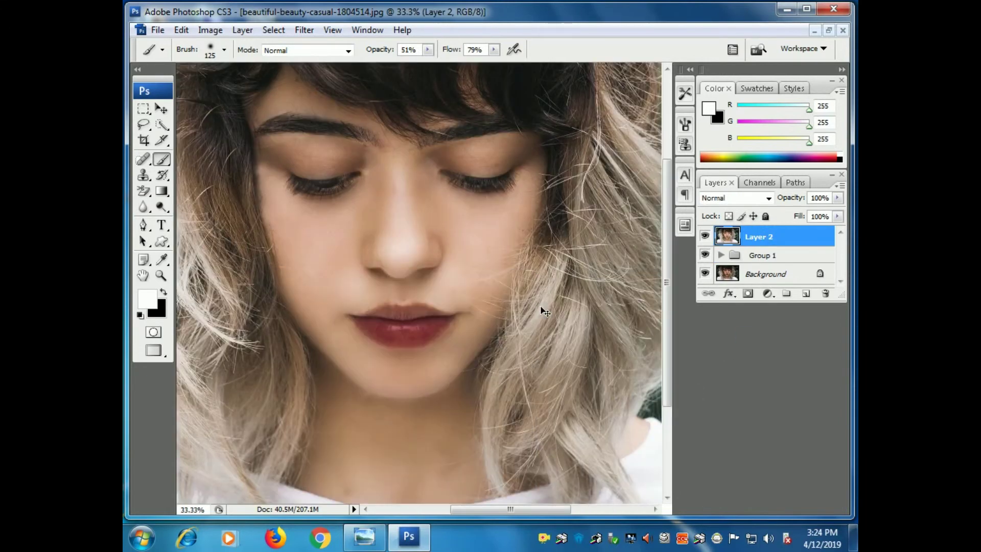
pyautogui.hotkey('ctrl', '+')
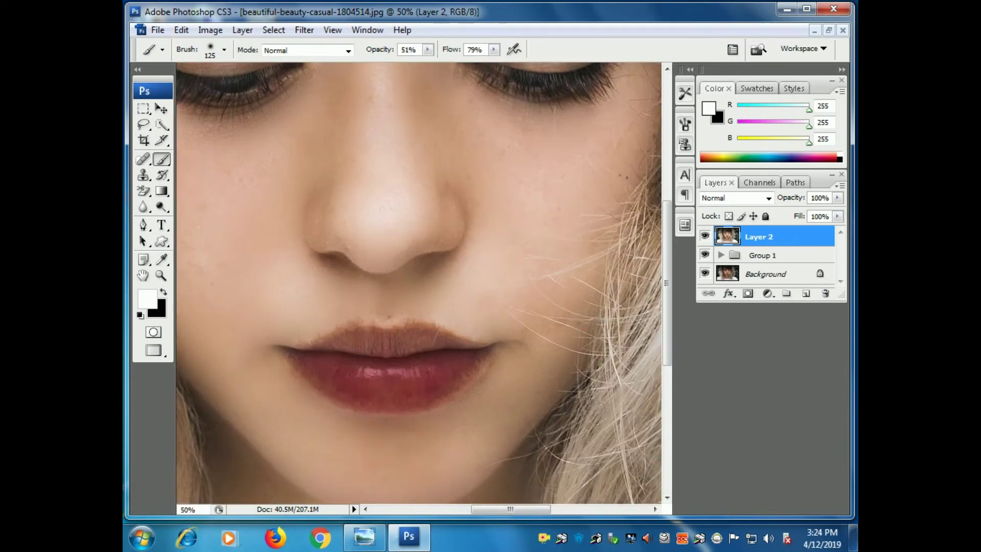
pyautogui.click(750, 197)
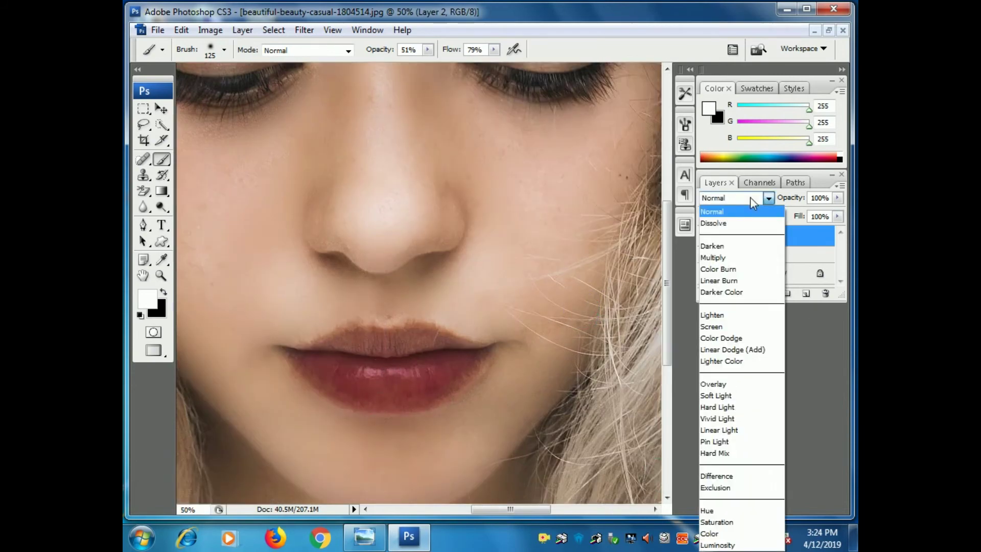
pyautogui.click(737, 396)
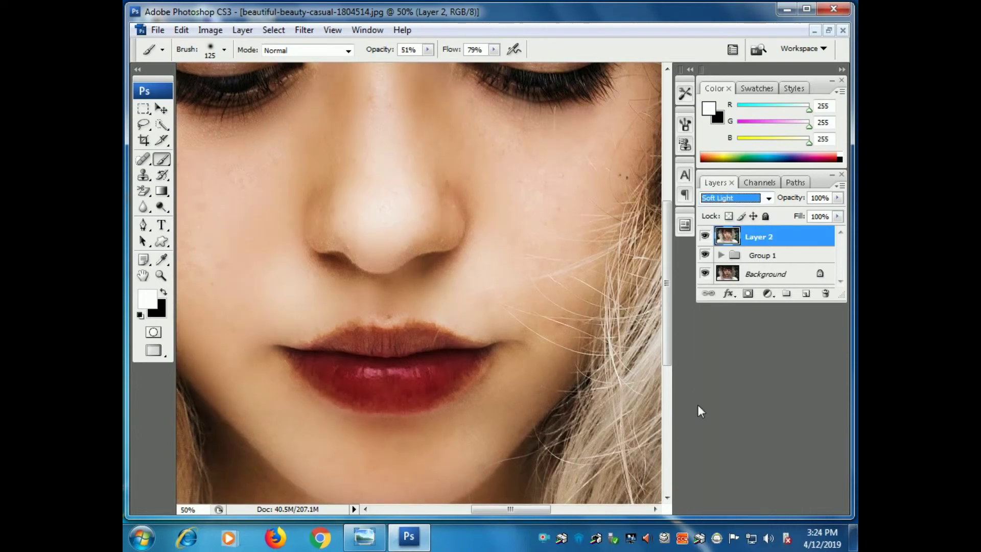
# Step: Group Layer 2 with Group 1 and toggle the new group's visibility to compare the retouch with the original portrait
pyautogui.hotkey('ctrl', '-')
pyautogui.hotkey('ctrl', '-')
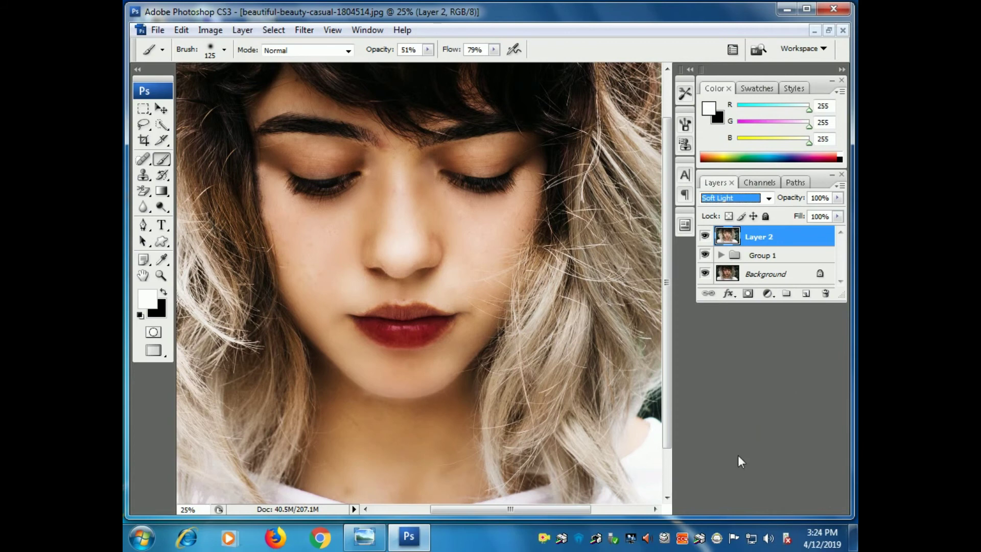
pyautogui.keyDown('shift'); pyautogui.click(803, 263); pyautogui.keyUp('shift')
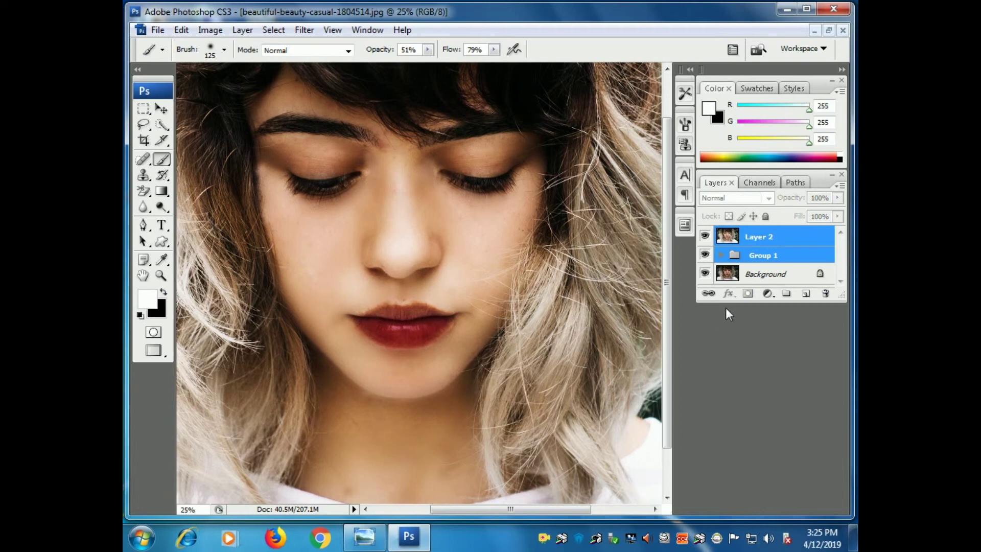
pyautogui.hotkey('ctrl', 'g')
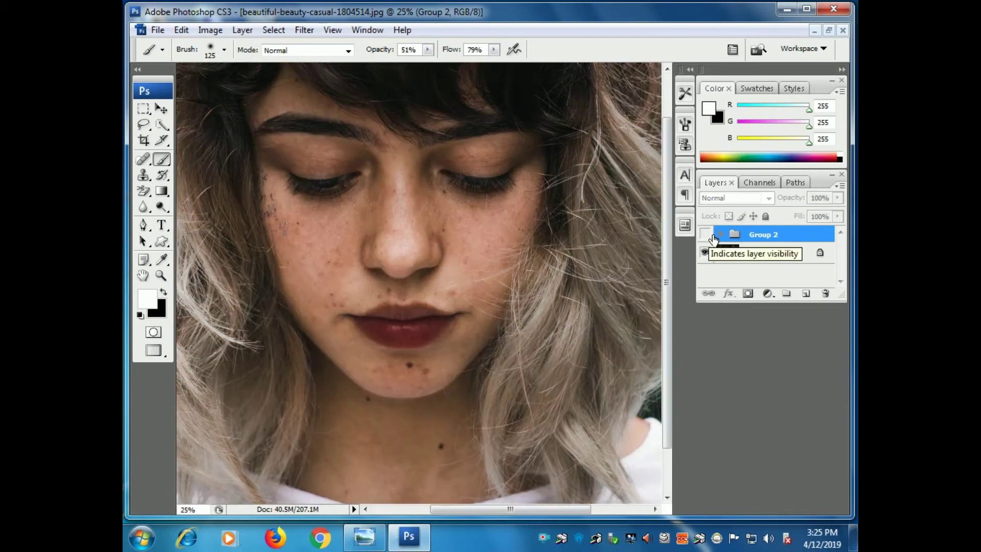
pyautogui.click(712, 236)
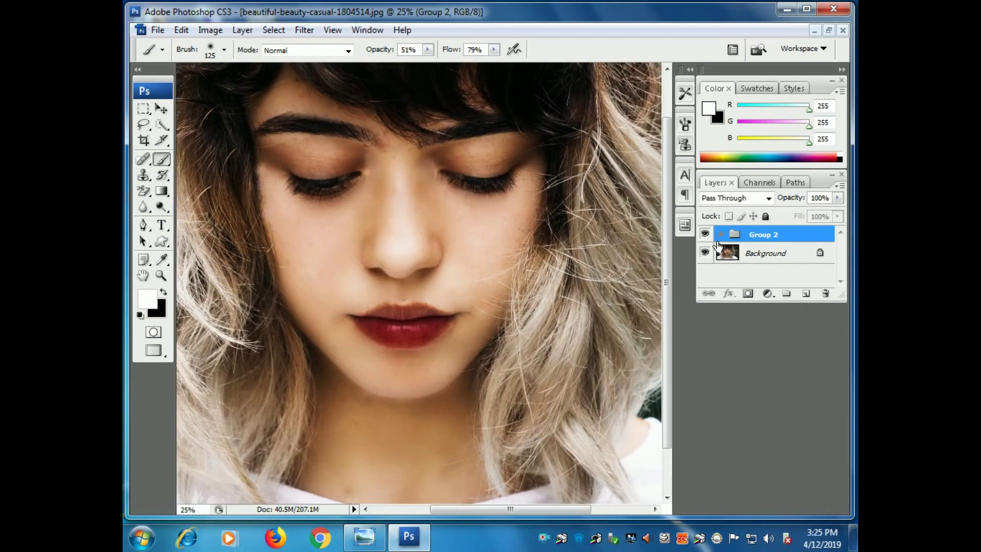
pyautogui.hotkey('ctrl', '-')
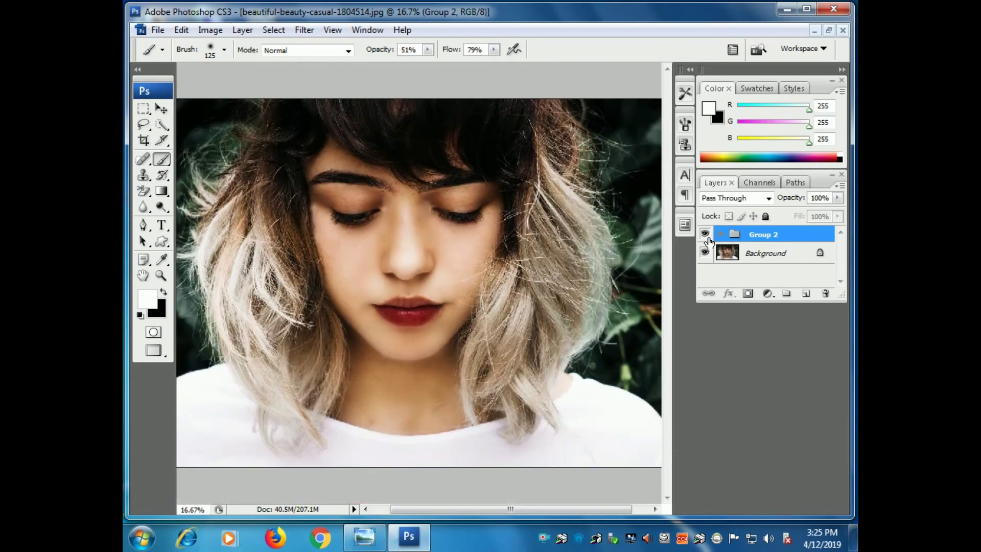
pyautogui.click(709, 238)
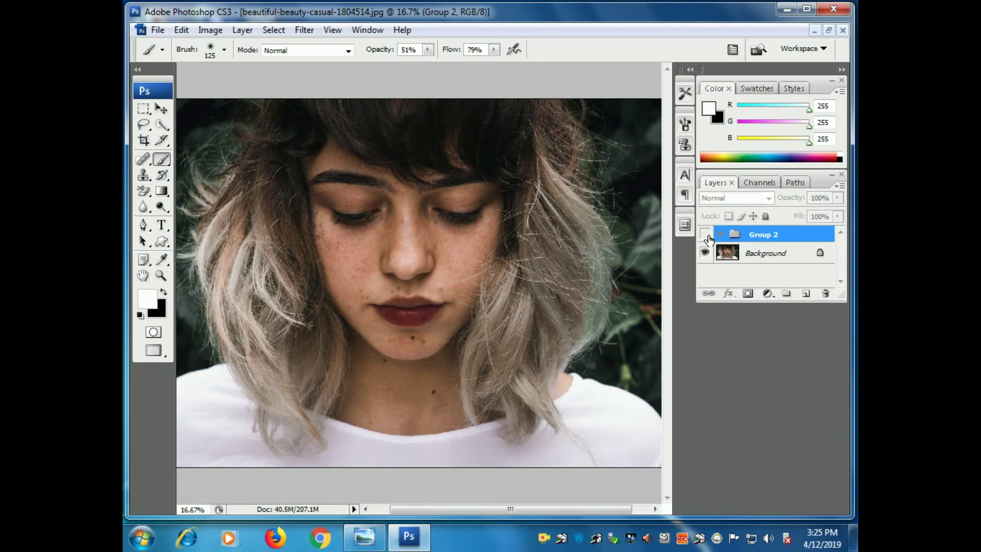
pyautogui.click(709, 238)
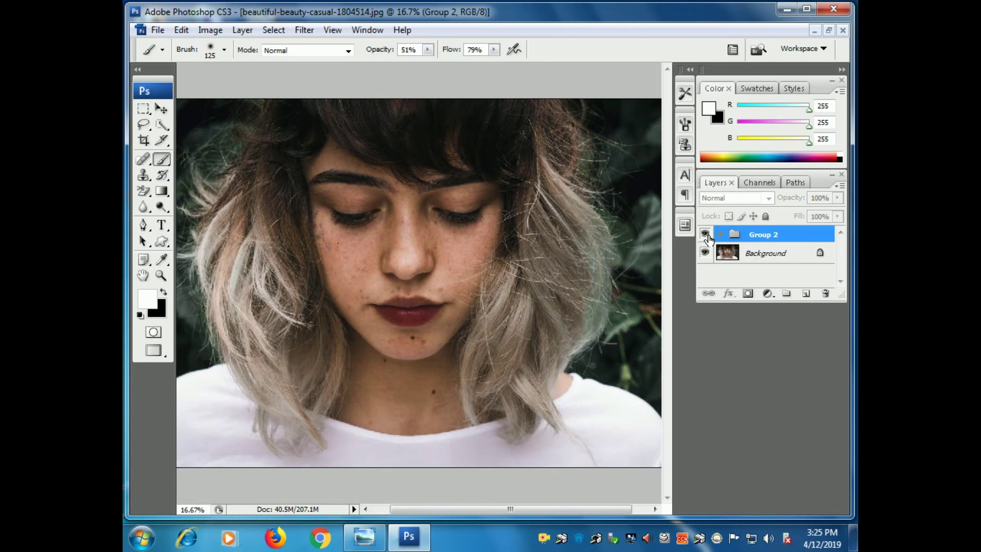